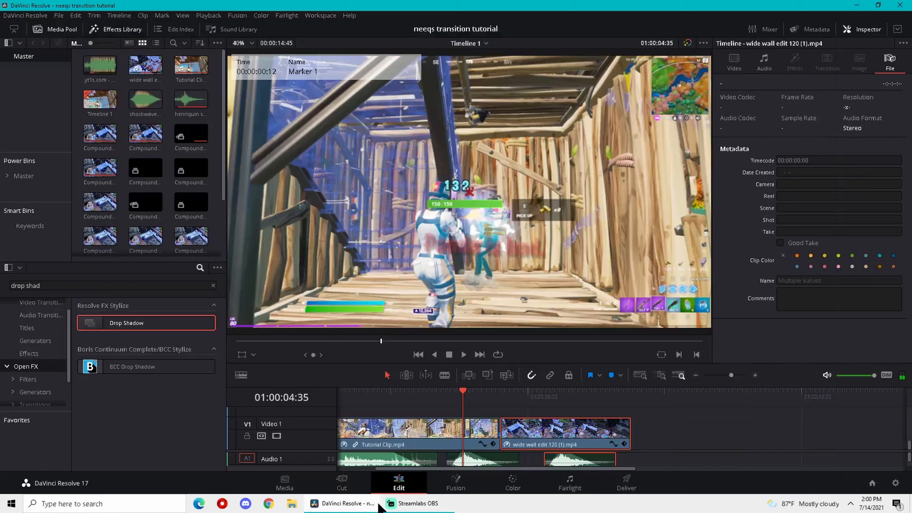
# - Play back the end of Tutorial Clip and the opening of the wide wall edit clip to review the cut
pyautogui.click(462, 420)
pyautogui.press('space')
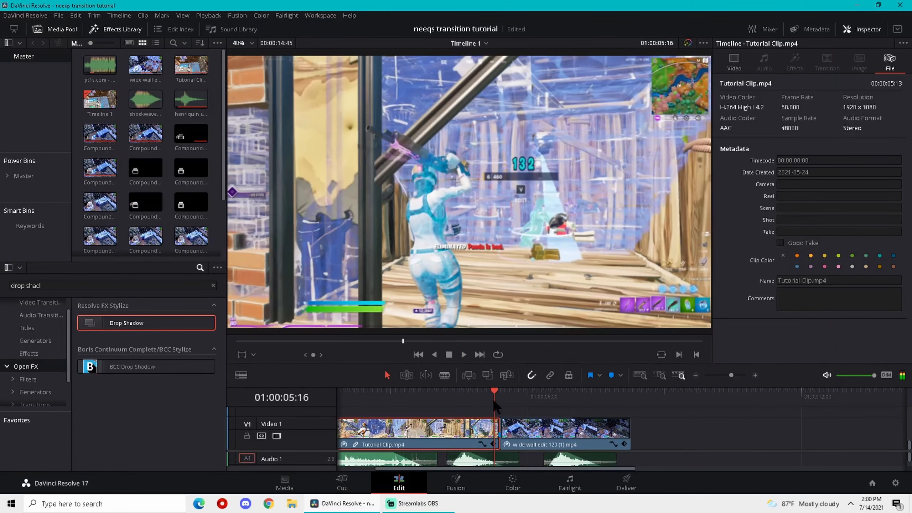
pyautogui.click(582, 430)
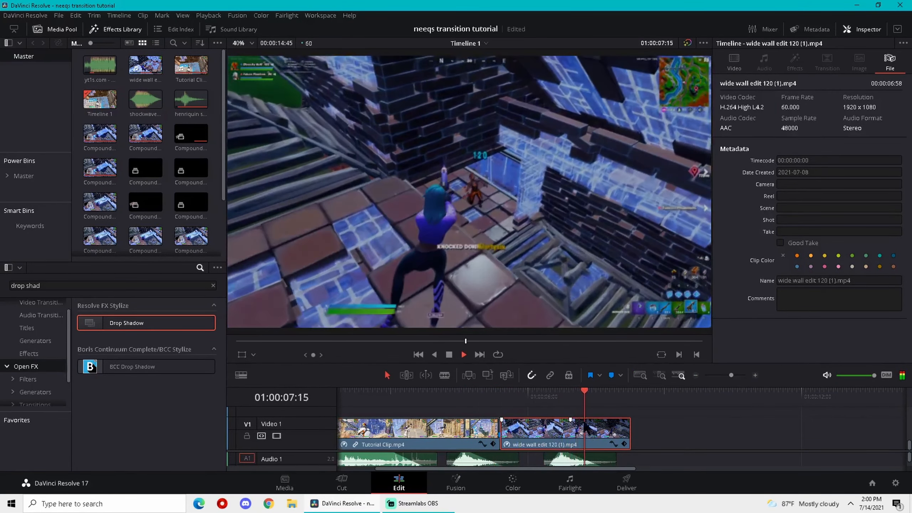
pyautogui.moveTo(601, 397); pyautogui.dragTo(503, 410)
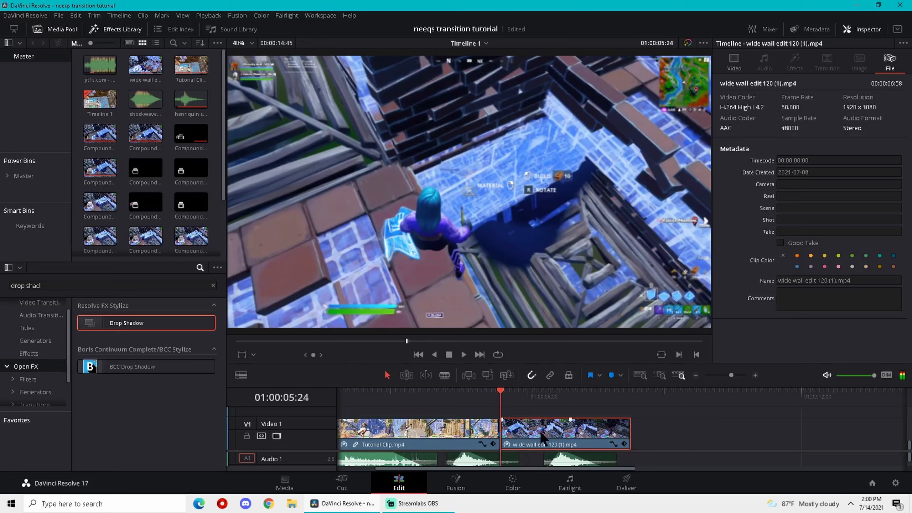
pyautogui.scroll(-2, 524, 463)
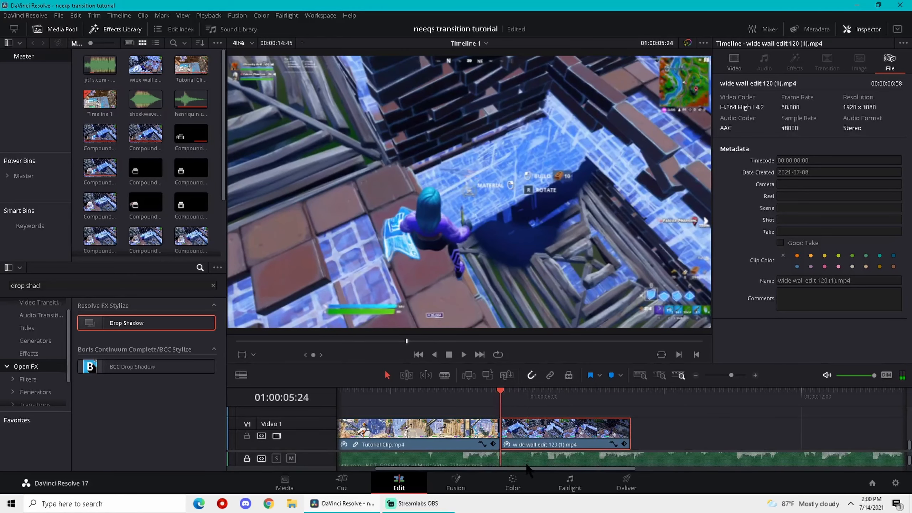
pyautogui.scroll(2, 529, 455)
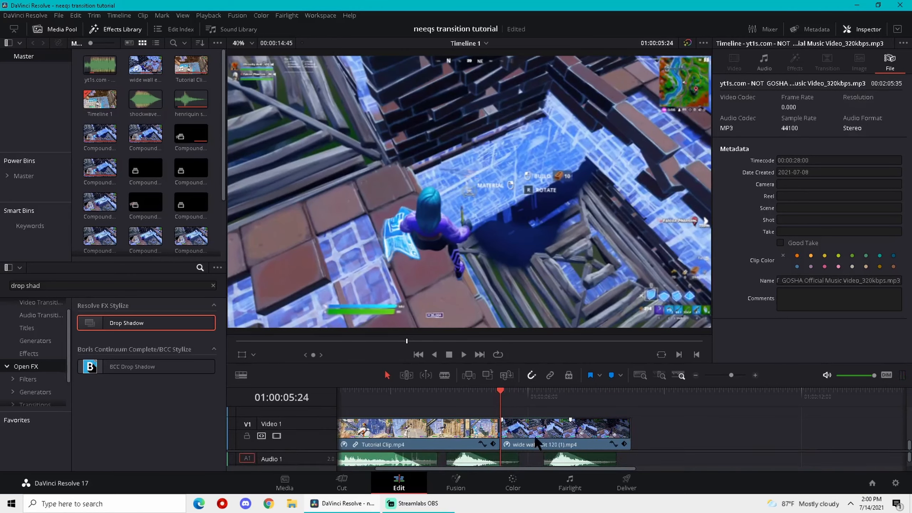
pyautogui.press('space')
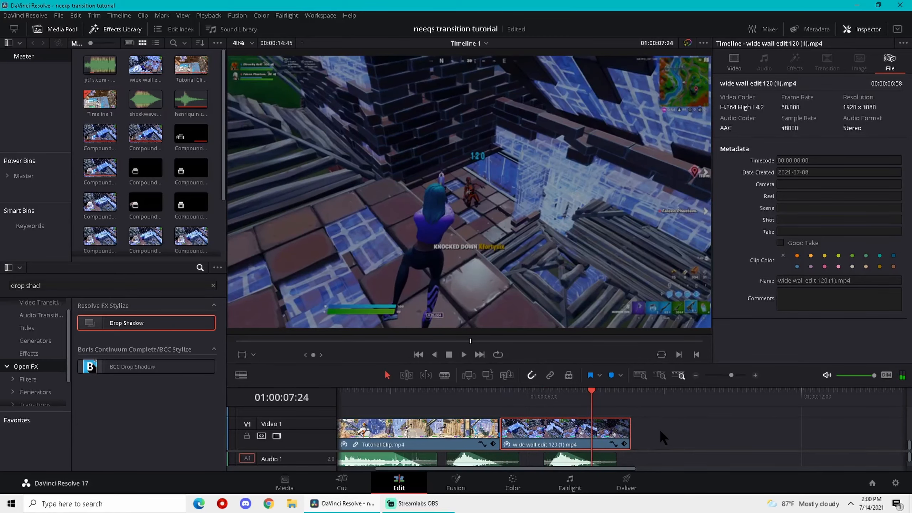
# - Shift the wide wall edit clip and its audio two seconds later so they start at 01:00:07:24
pyautogui.moveTo(591, 393); pyautogui.dragTo(502, 396)
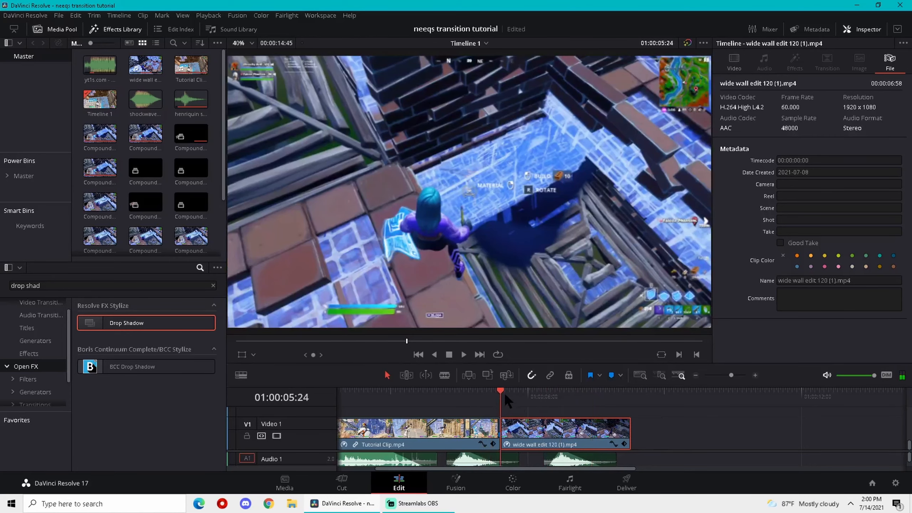
pyautogui.hotkey('shift', 'Right')
pyautogui.hotkey('shift', 'Right')
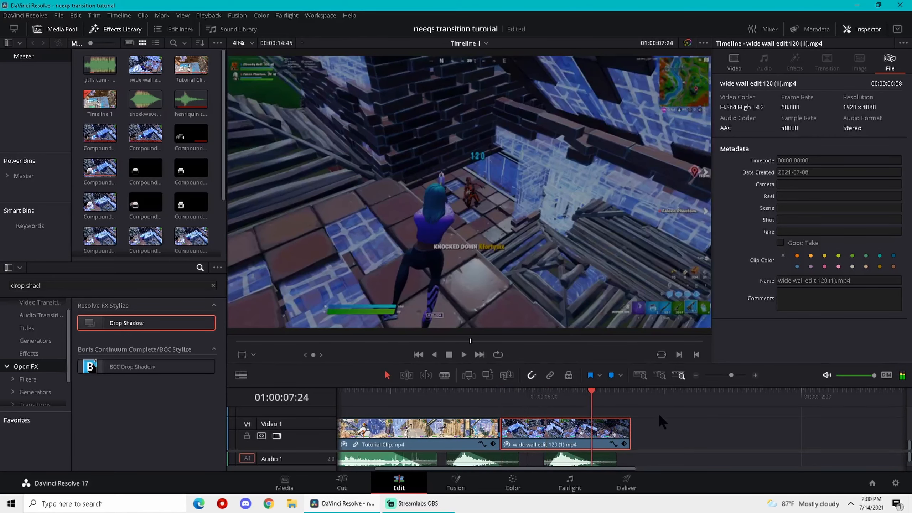
pyautogui.moveTo(656, 426); pyautogui.dragTo(600, 460)
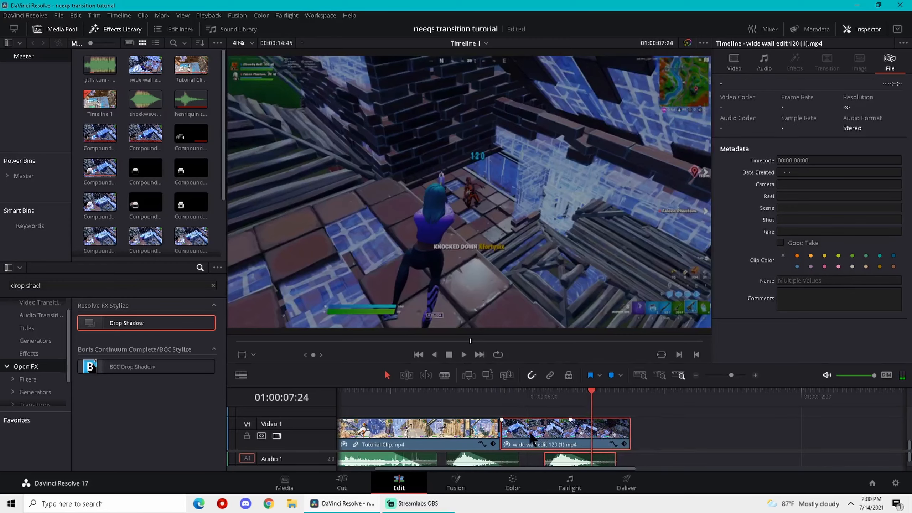
pyautogui.moveTo(529, 431); pyautogui.dragTo(620, 431)
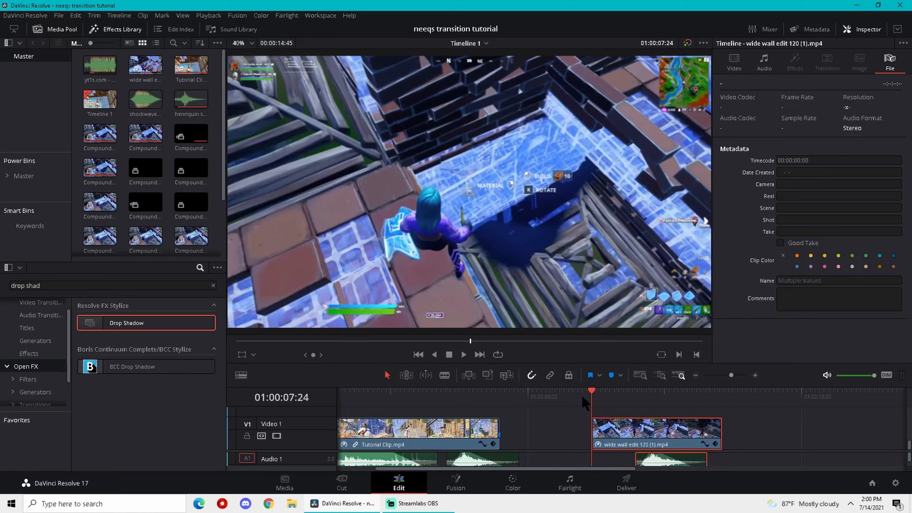
# - Duplicate only the video of the wide wall edit clip onto Video 2 directly above the original
pyautogui.moveTo(591, 394)
pyautogui.mouseDown()
pyautogui.moveTo(500, 394)
pyautogui.moveTo(592, 397)
pyautogui.mouseUp()
pyautogui.press('space')
pyautogui.click(559, 428)
pyautogui.click(632, 430)
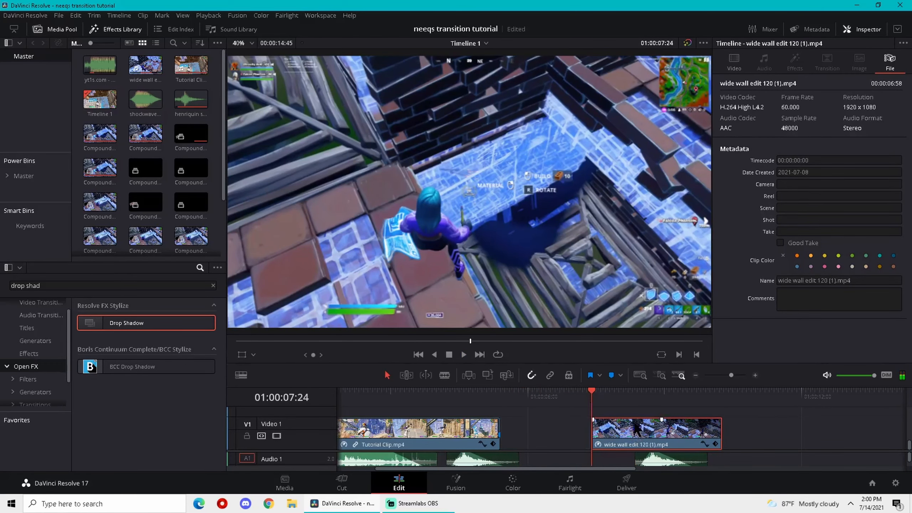
pyautogui.click(661, 412)
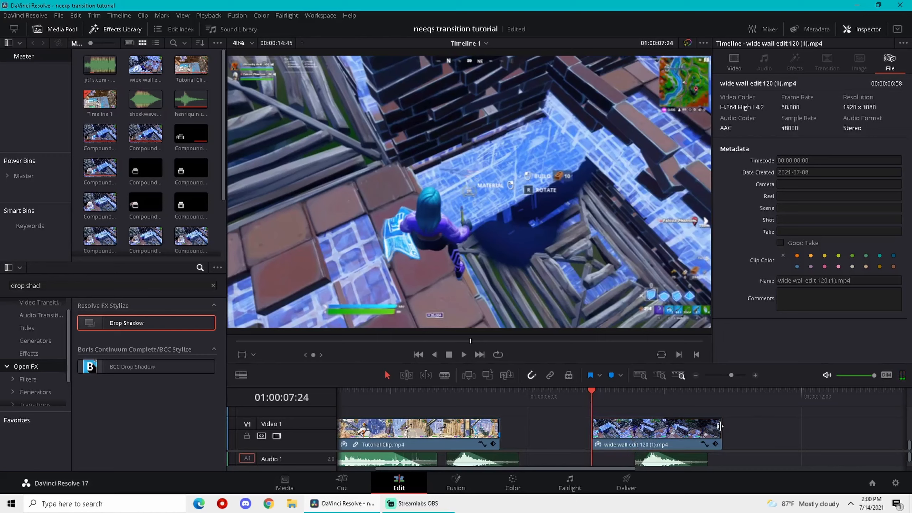
pyautogui.click(639, 430)
pyautogui.moveTo(629, 428); pyautogui.dragTo(643, 410)
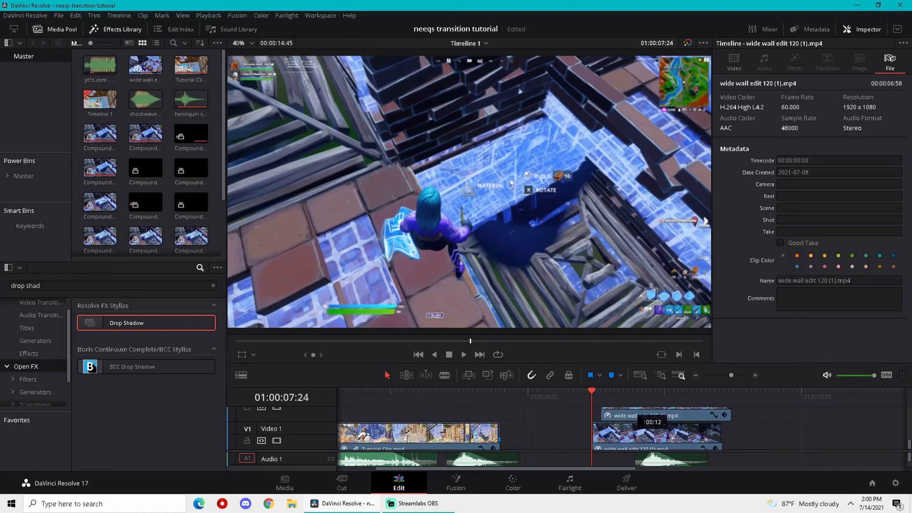
# - Extend the start of the Video 2 duplicate one frame earlier to 01:00:07:23
pyautogui.click(756, 375)
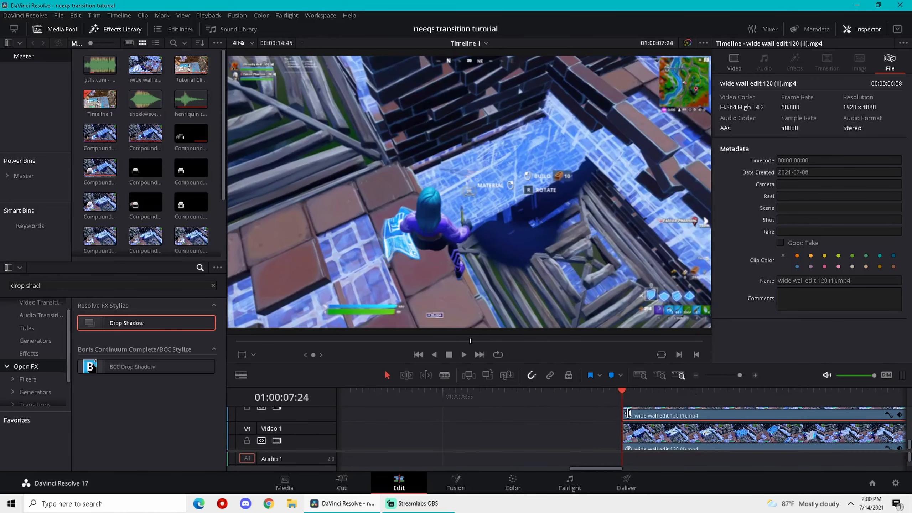
pyautogui.scroll(2, 641, 428)
pyautogui.press('Left')
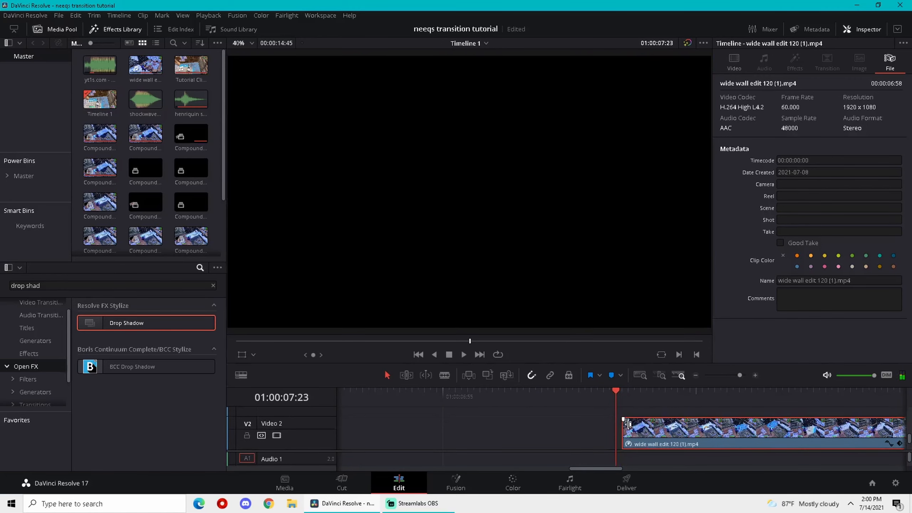
pyautogui.moveTo(628, 427); pyautogui.dragTo(616, 427)
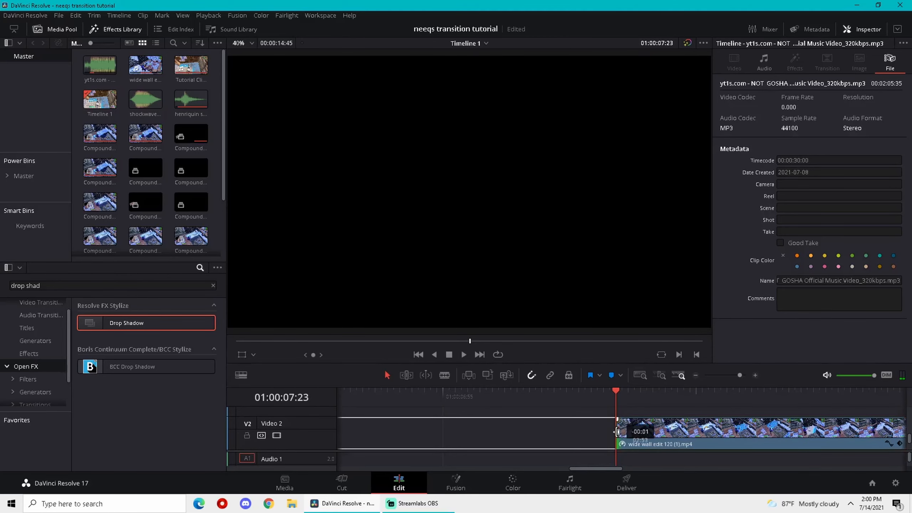
# - Split the Video 2 duplicate at 01:00:07:24 and delete everything after its first frame
pyautogui.scroll(-2, 660, 426)
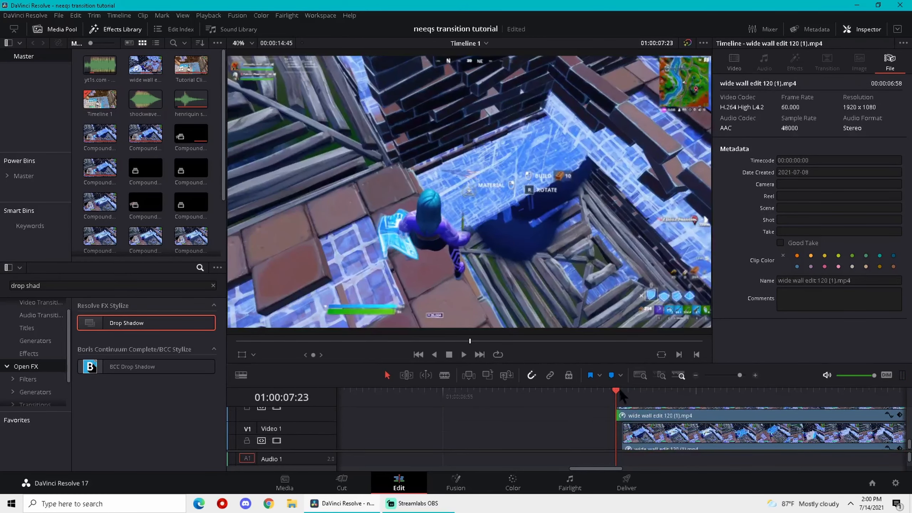
pyautogui.click(620, 389)
pyautogui.scroll(2, 641, 423)
pyautogui.click(642, 423)
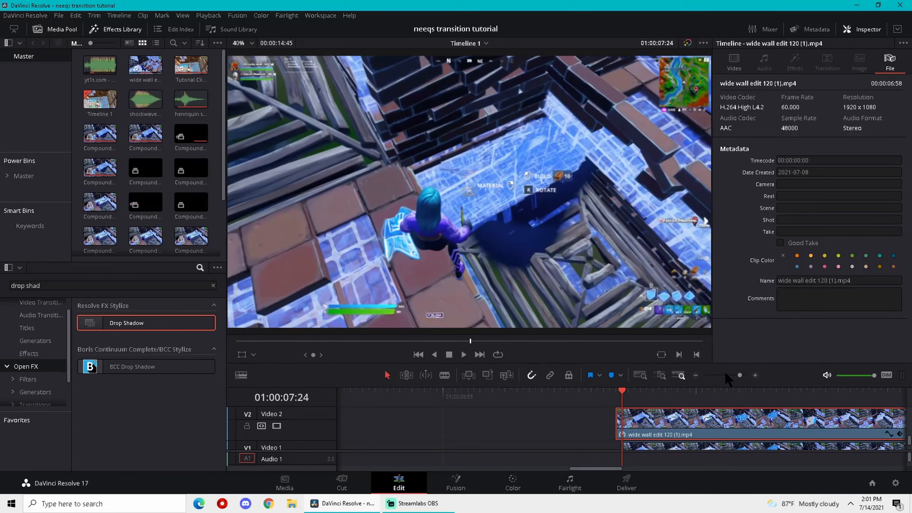
pyautogui.press('.')
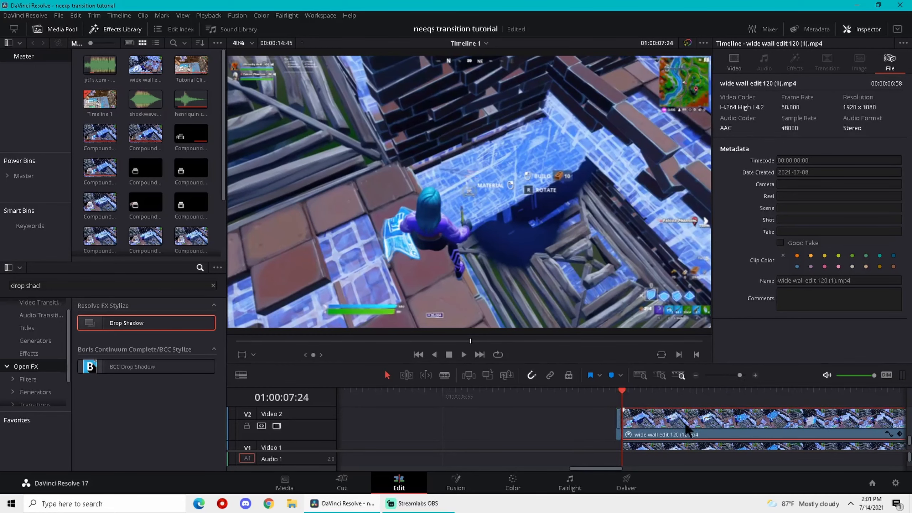
pyautogui.press('Delete')
# - Turn the one-frame clip on Video 2 into a freeze frame through its clip speed settings
pyautogui.rightClick(618, 417)
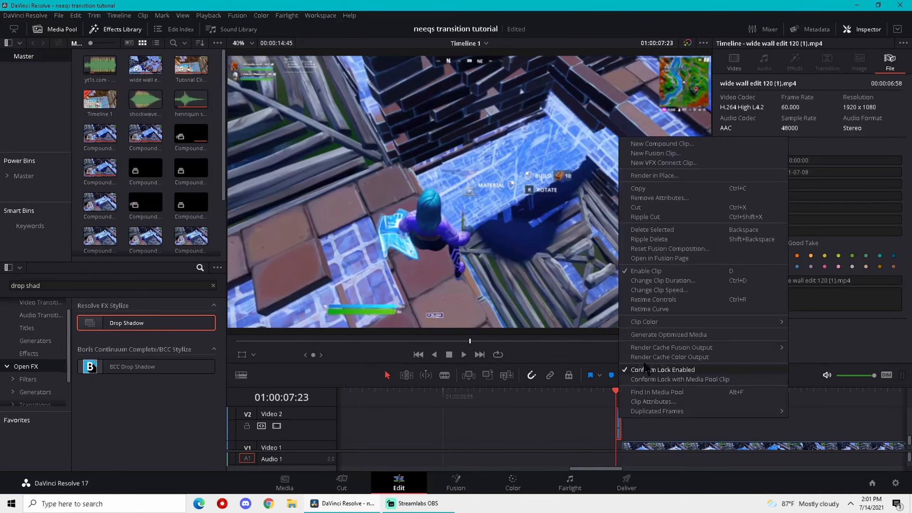
pyautogui.click(681, 291)
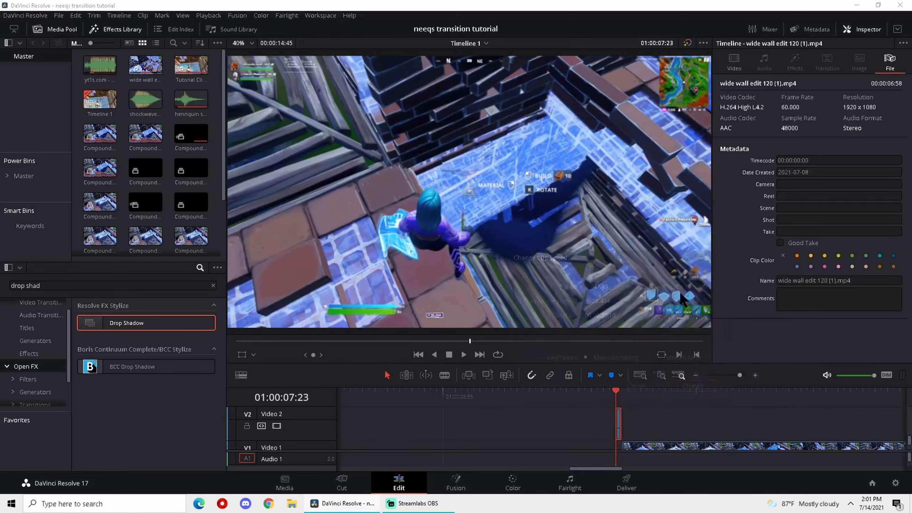
pyautogui.click(659, 315)
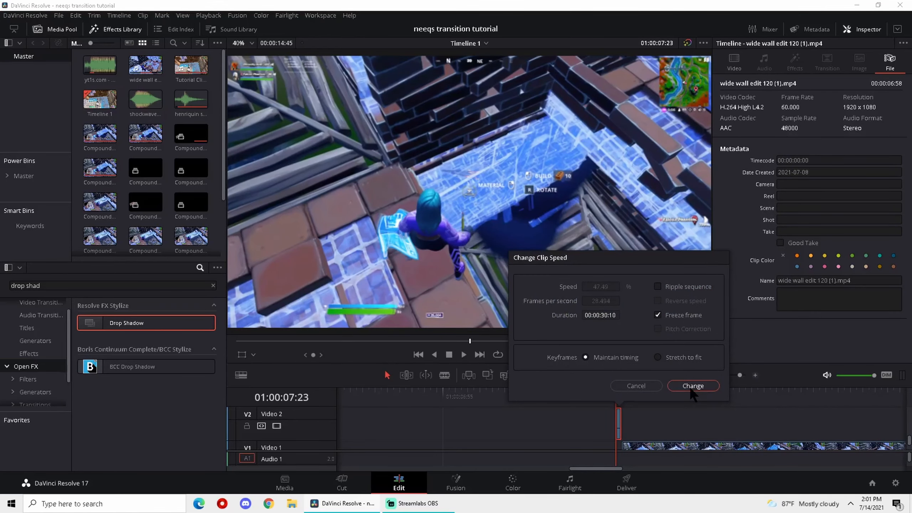
pyautogui.click(692, 388)
pyautogui.click(539, 297)
pyautogui.click(360, 501)
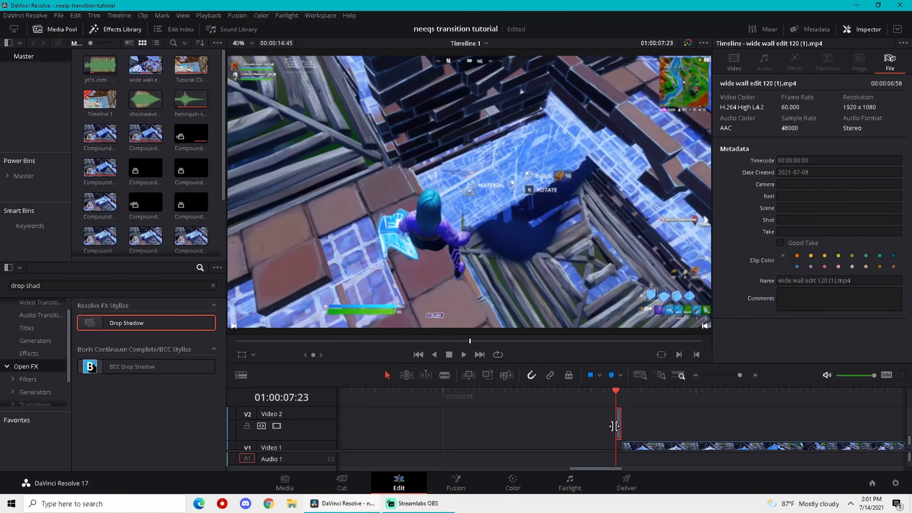
# - Stretch the start of the freeze frame on Video 2 back to the end of Tutorial Clip at 01:00:05:24
pyautogui.moveTo(614, 424); pyautogui.dragTo(433, 434)
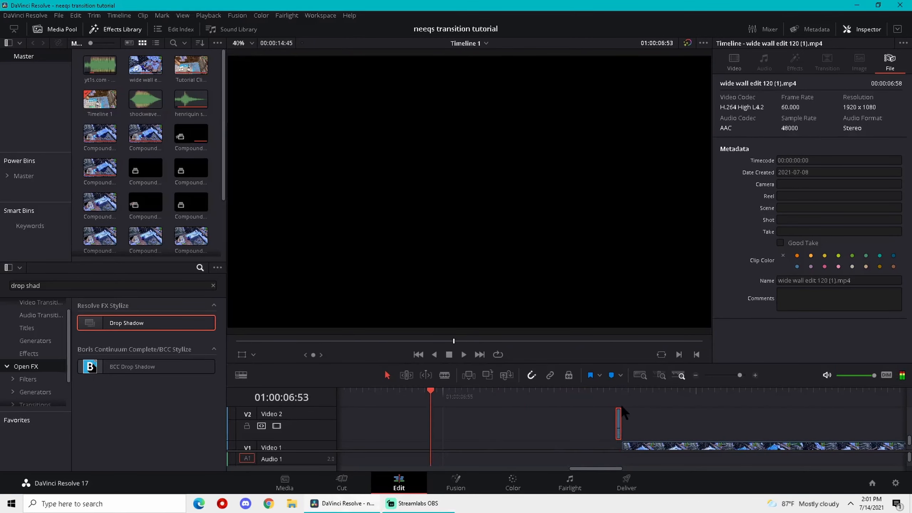
pyautogui.moveTo(618, 423); pyautogui.dragTo(376, 423)
pyautogui.scroll(-3, 512, 420)
pyautogui.scroll(-1, 575, 430)
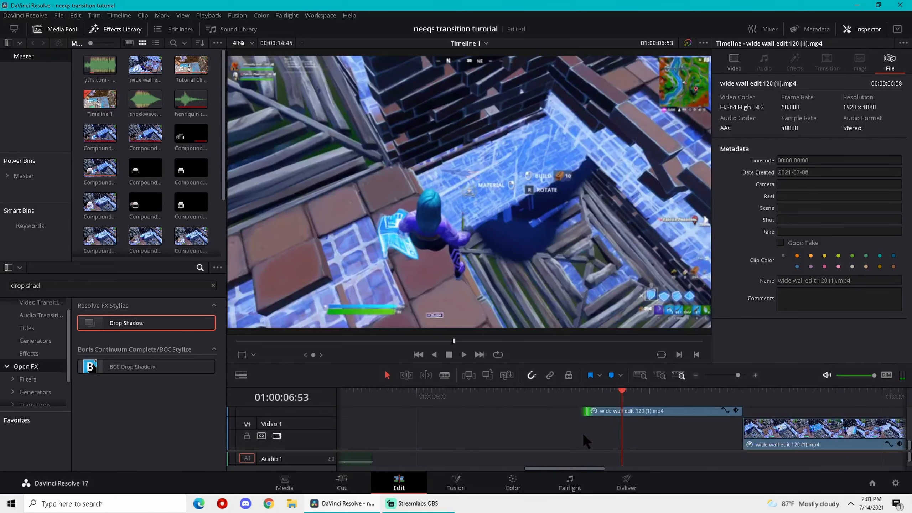
pyautogui.scroll(-3, 586, 436)
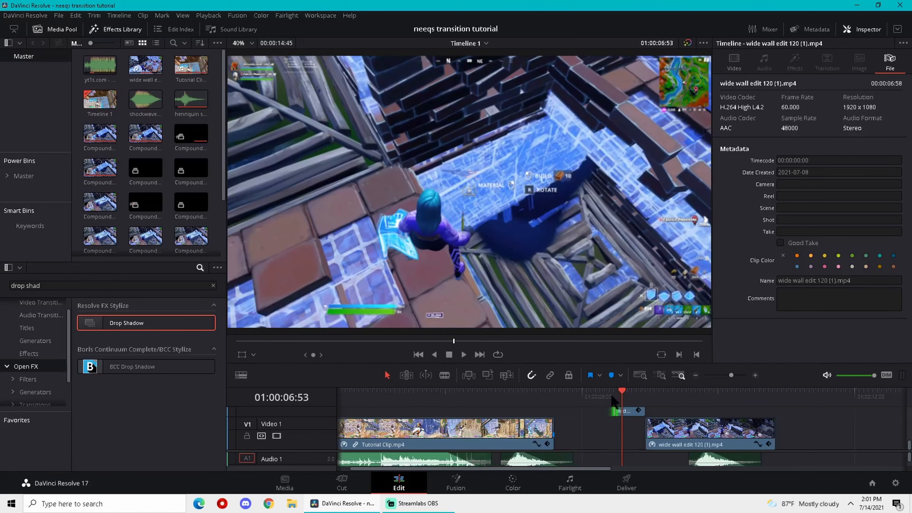
pyautogui.click(558, 395)
pyautogui.hotkey('shift', 'Right')
pyautogui.hotkey('shift', 'Right')
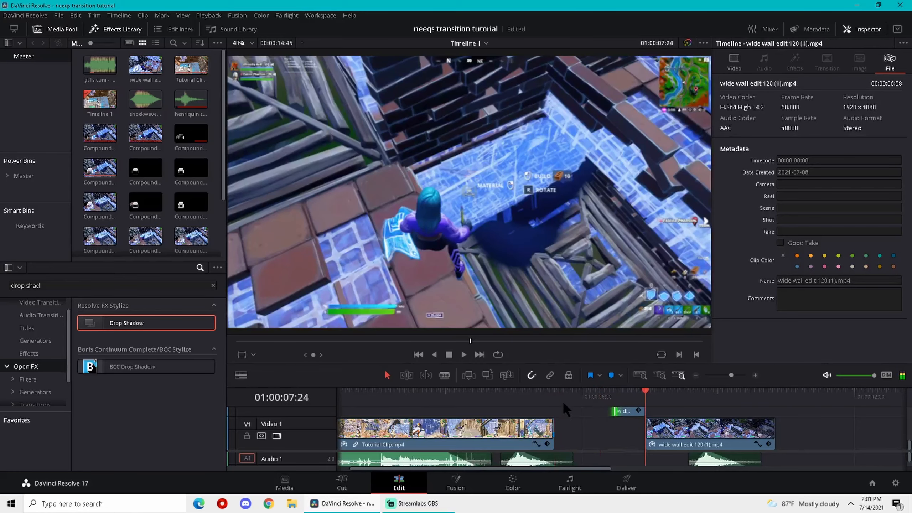
pyautogui.scroll(1, 605, 430)
pyautogui.moveTo(614, 429); pyautogui.dragTo(561, 429)
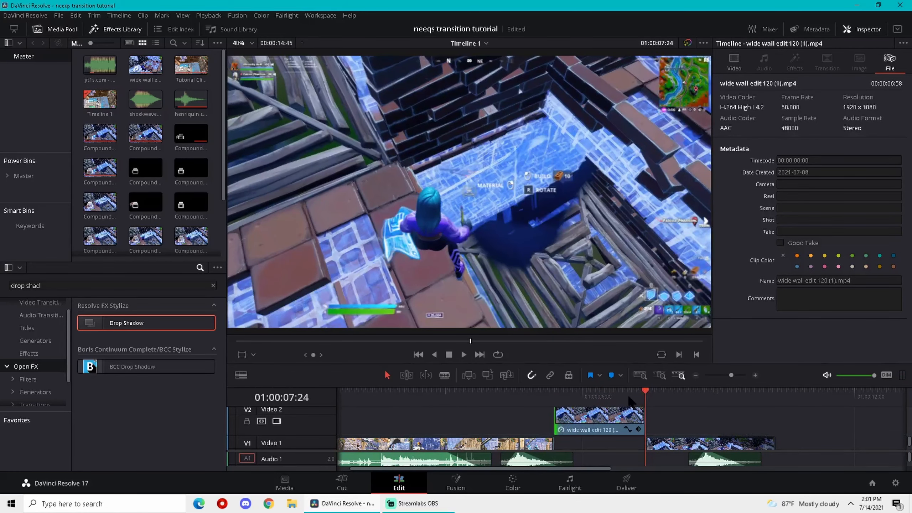
# - Extend the end of Tutorial Clip on Video 1 to the start of the wide wall edit clip at 01:00:07:24
pyautogui.click(556, 398)
pyautogui.scroll(-1, 573, 416)
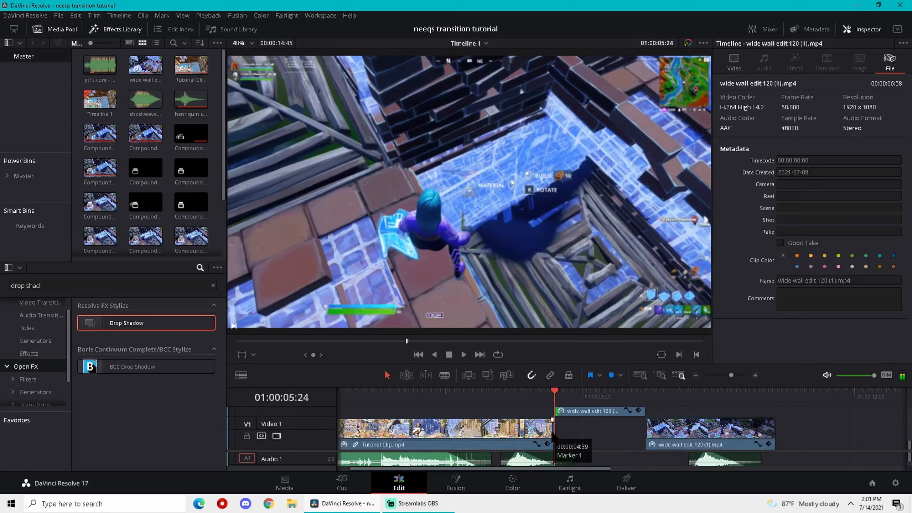
pyautogui.scroll(2, 612, 422)
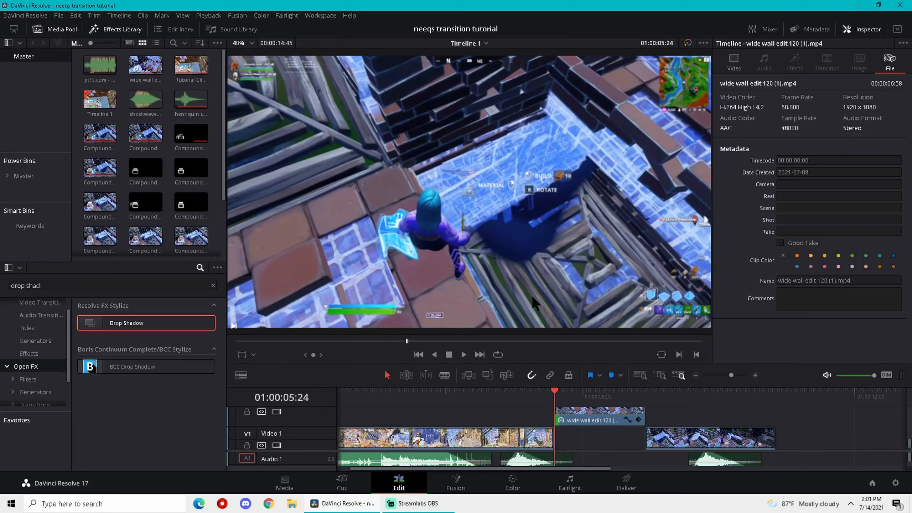
pyautogui.scroll(-1, 569, 444)
pyautogui.moveTo(551, 427); pyautogui.dragTo(649, 426)
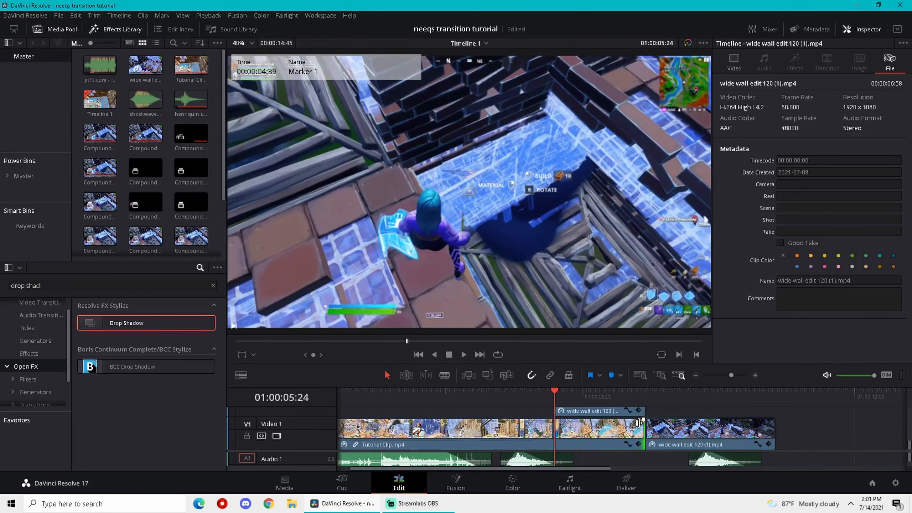
pyautogui.click(647, 392)
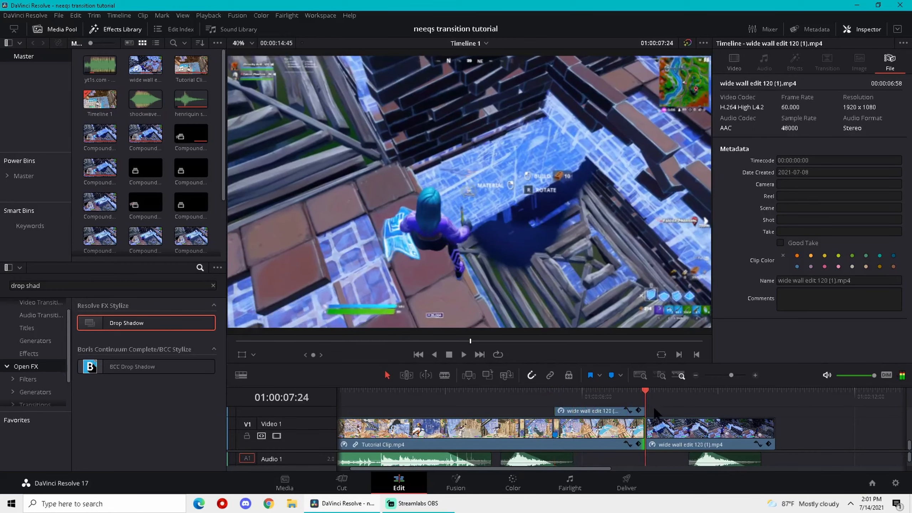
# - Select the freeze frame on Video 2, place the playhead at 01:00:05:24 and open the clip for color grading
pyautogui.moveTo(644, 392); pyautogui.dragTo(562, 402)
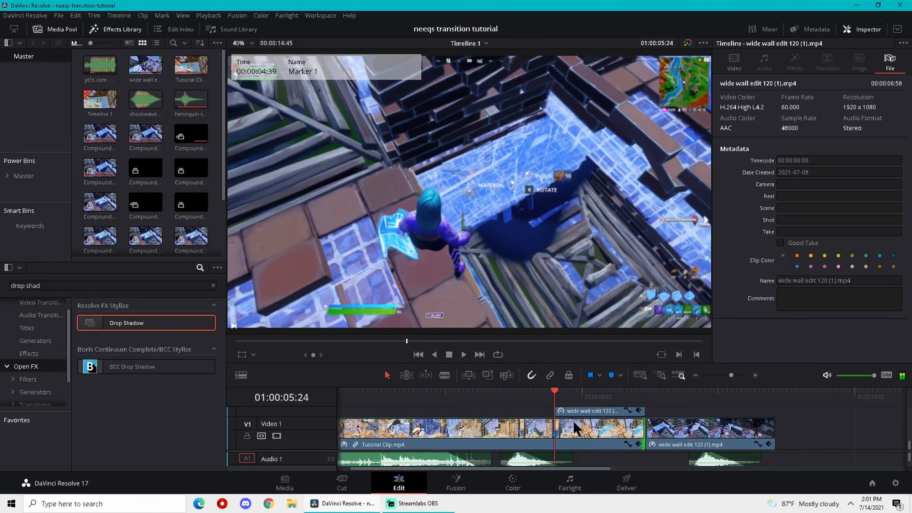
pyautogui.scroll(1, 575, 423)
pyautogui.click(586, 428)
pyautogui.scroll(-1, 588, 433)
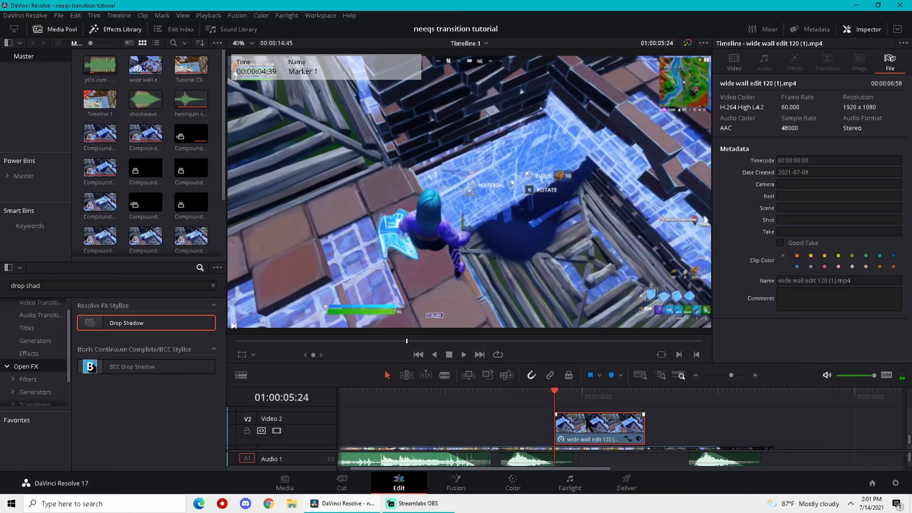
pyautogui.press('space')
pyautogui.moveTo(594, 396); pyautogui.dragTo(563, 412)
pyautogui.click(513, 484)
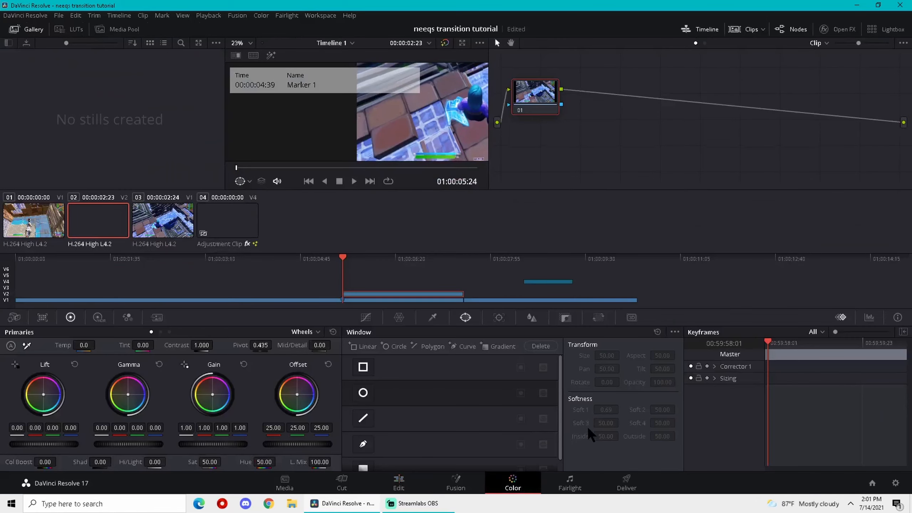
# - Add a curve window and trace the four corners of the brown brick beside the blue tile as a closed shape in the freeze frame
pyautogui.click(364, 444)
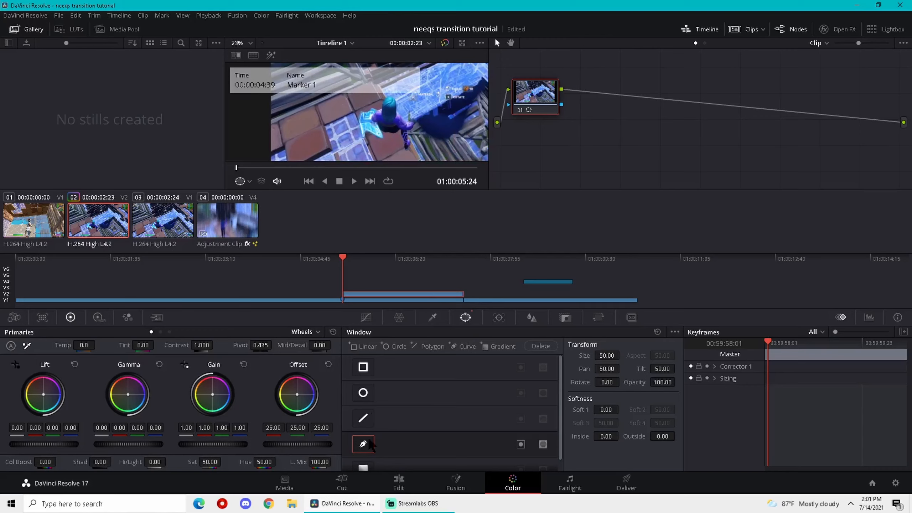
pyautogui.scroll(3, 424, 115)
pyautogui.moveTo(422, 112); pyautogui.dragTo(463, 120)
pyautogui.click(435, 108)
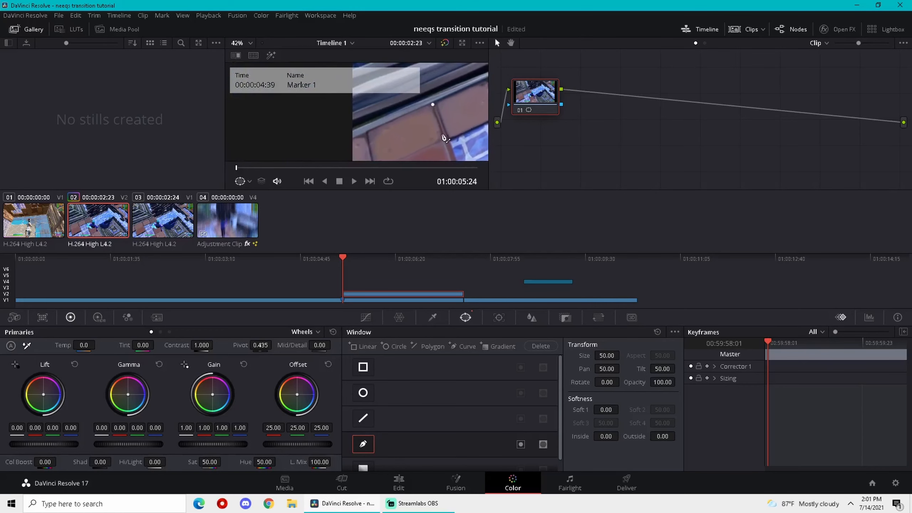
pyautogui.click(447, 139)
pyautogui.moveTo(396, 121); pyautogui.dragTo(366, 105)
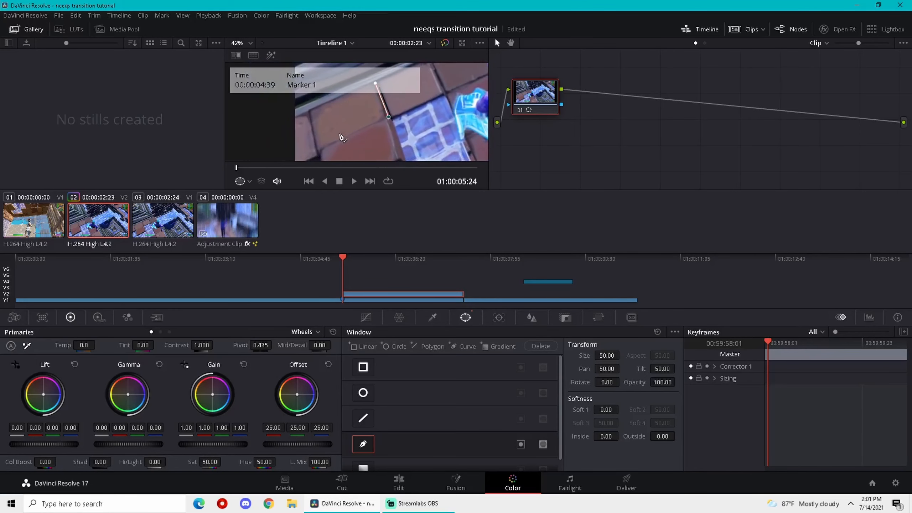
pyautogui.click(318, 152)
pyautogui.click(308, 110)
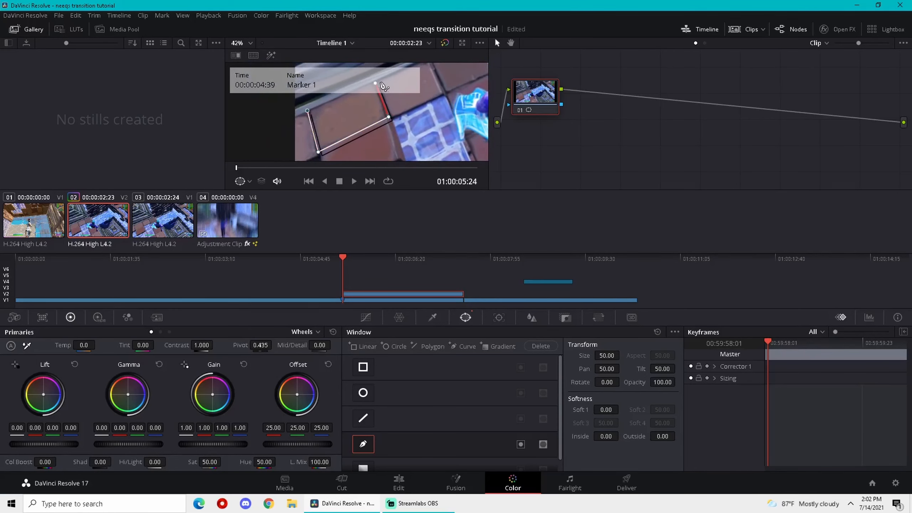
pyautogui.click(375, 84)
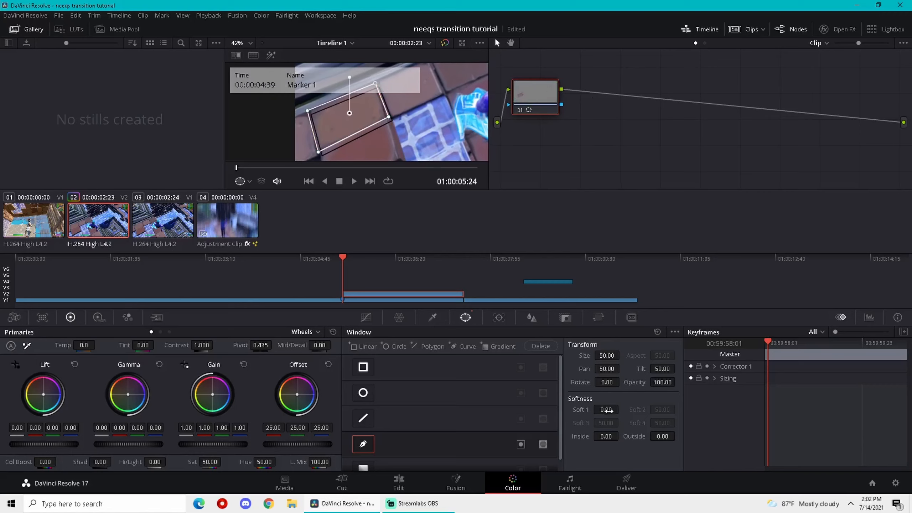
# - Set the curve window's Soft 1 to 0.40, then add an alpha output and connect node 01's alpha to it
pyautogui.click(609, 411)
pyautogui.rightClick(650, 148)
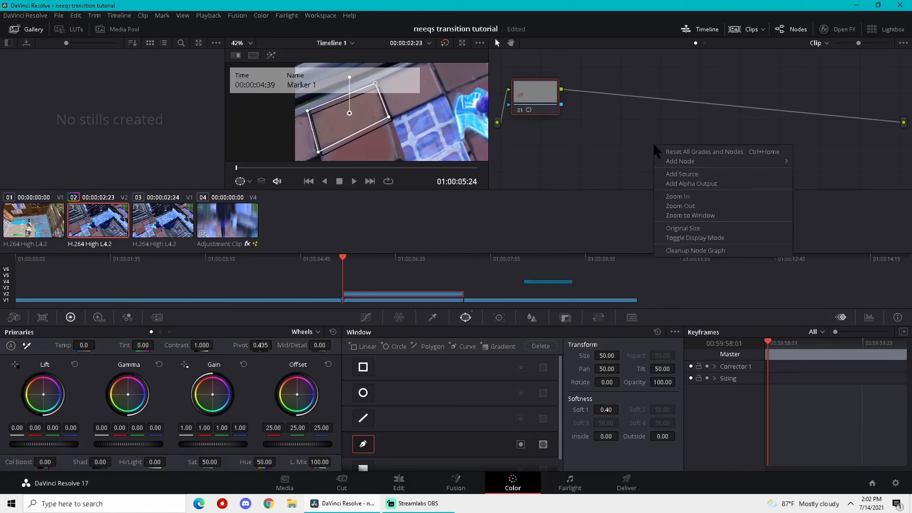
pyautogui.click(700, 184)
pyautogui.moveTo(562, 105); pyautogui.dragTo(904, 140)
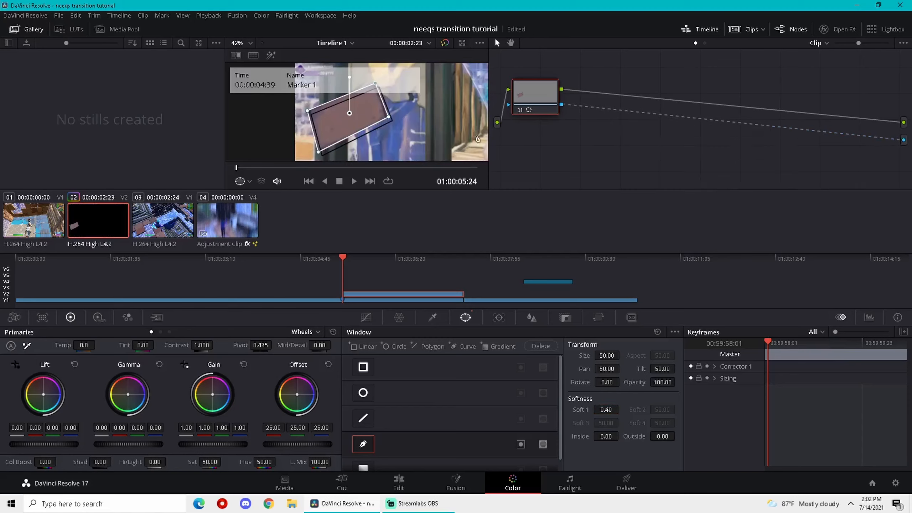
# - Duplicate the freeze frame from Video 2 onto Video 3 and invert the curve window on the upper copy
pyautogui.click(399, 484)
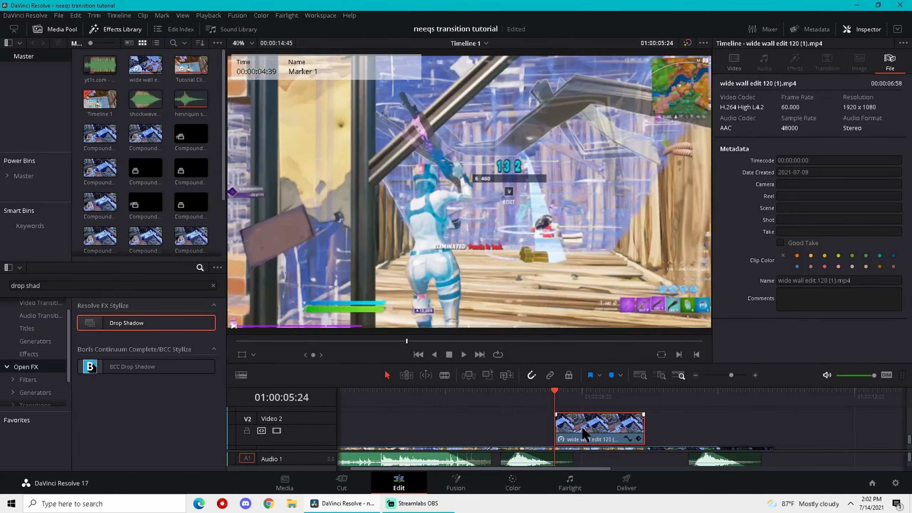
pyautogui.scroll(1, 583, 428)
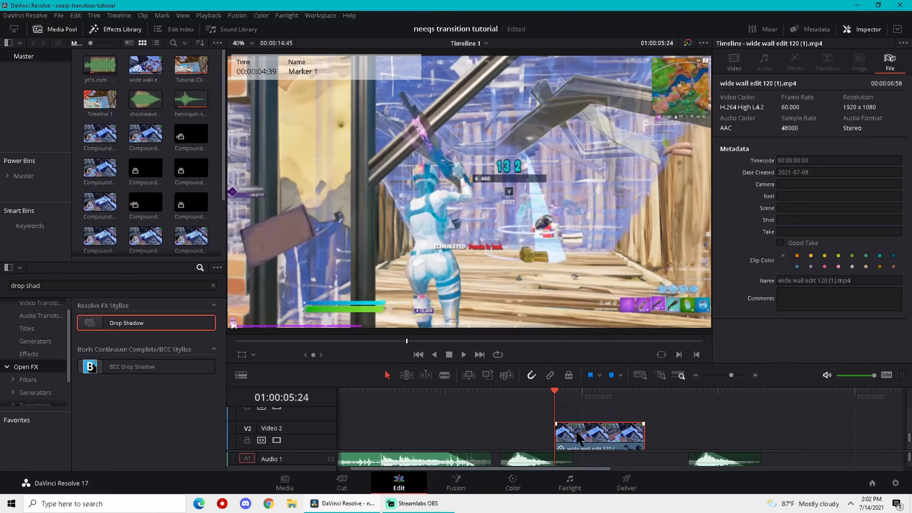
pyautogui.moveTo(590, 424)
pyautogui.mouseDown()
pyautogui.moveTo(593, 414)
pyautogui.moveTo(594, 440)
pyautogui.mouseUp()
pyautogui.scroll(-4, 603, 428)
pyautogui.click(507, 489)
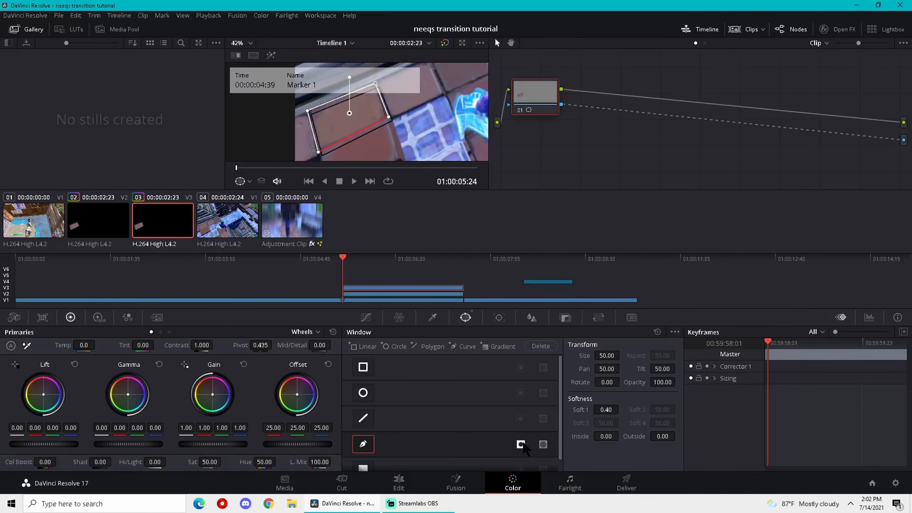
pyautogui.click(398, 483)
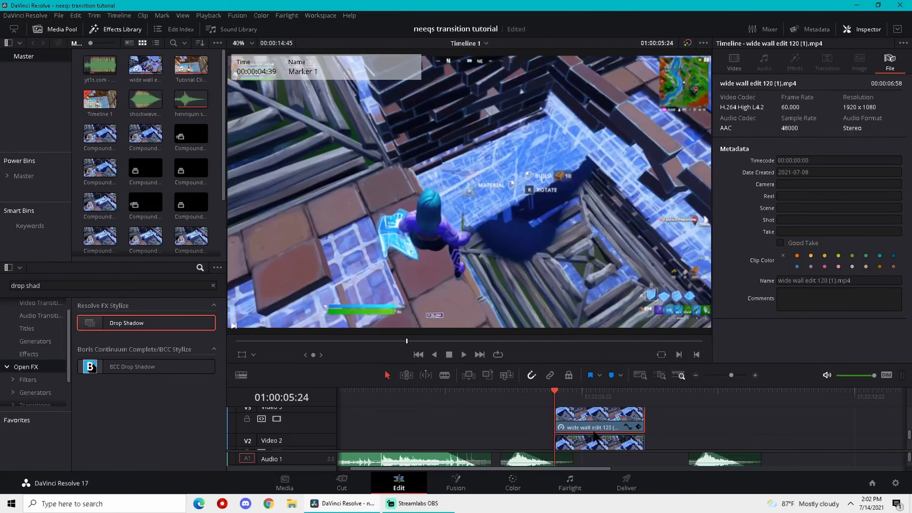
# - Try shifting the Video 3 copy to Position X 58, undo it, and test the same shift on the Video 2 freeze frame
pyautogui.click(745, 65)
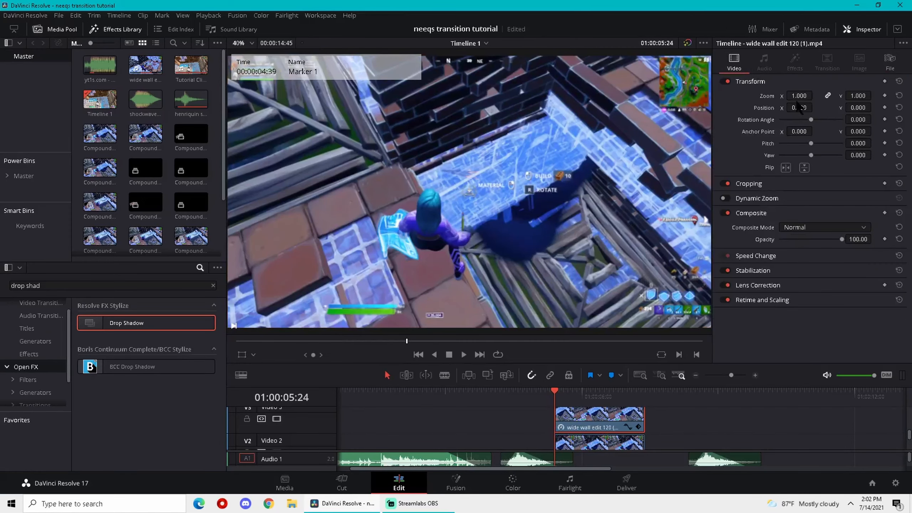
pyautogui.moveTo(795, 107); pyautogui.dragTo(826, 108)
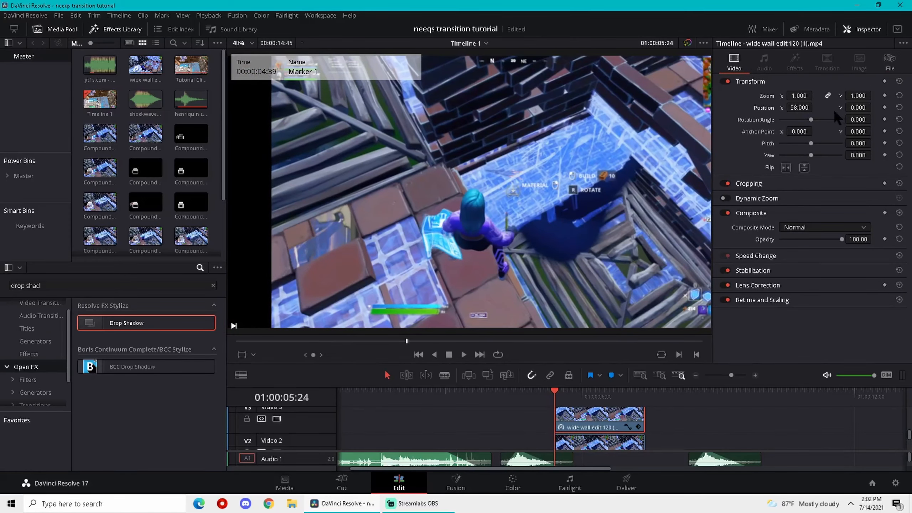
pyautogui.hotkey('ctrl', 'z')
pyautogui.click(619, 445)
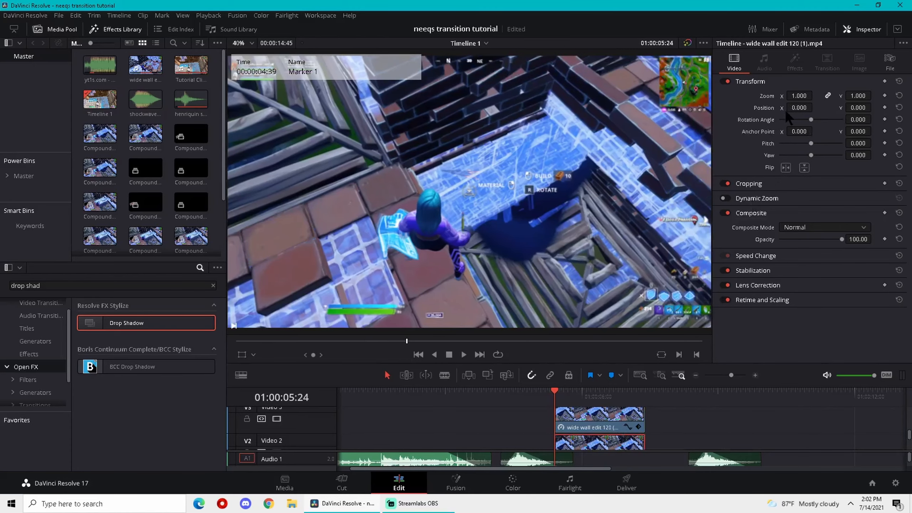
pyautogui.moveTo(802, 108); pyautogui.dragTo(816, 107)
# - Convert the freeze frames on Video 3 and Video 2 into two separate compound clips
pyautogui.click(597, 415)
pyautogui.rightClick(596, 415)
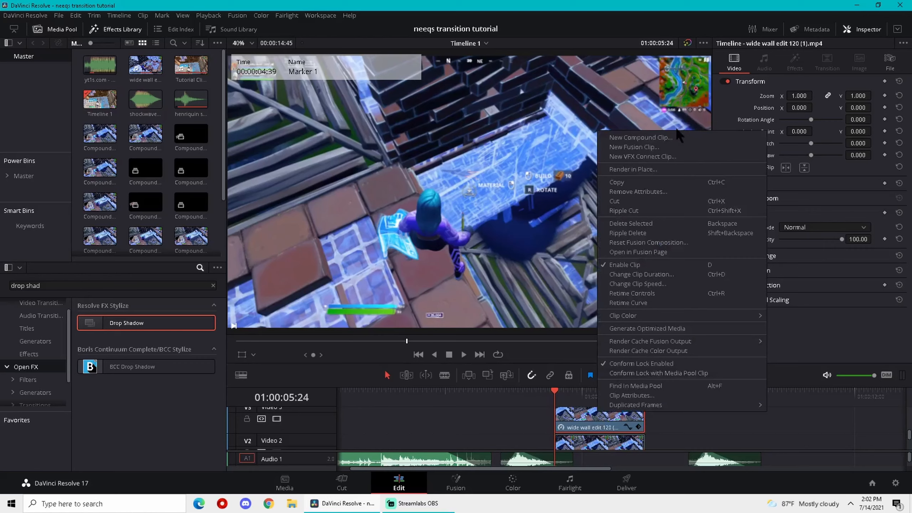
pyautogui.click(641, 137)
pyautogui.press('Return')
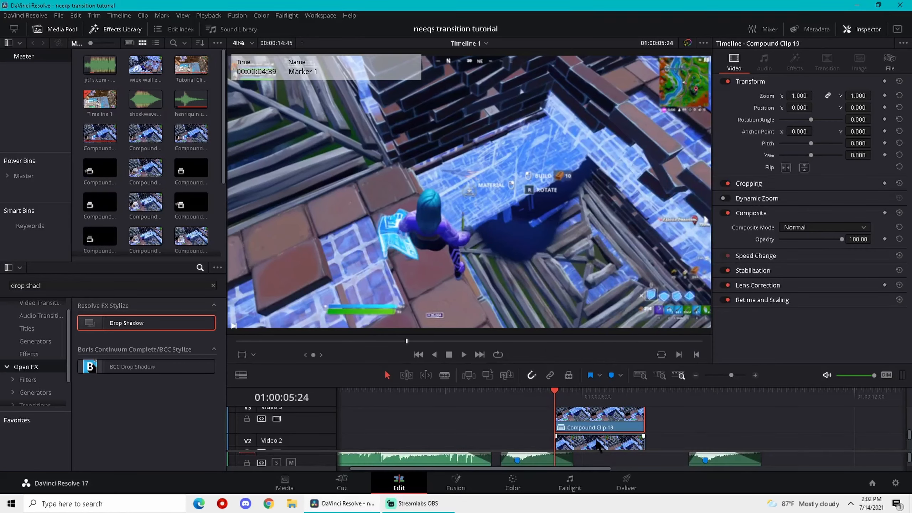
pyautogui.rightClick(597, 441)
pyautogui.click(667, 164)
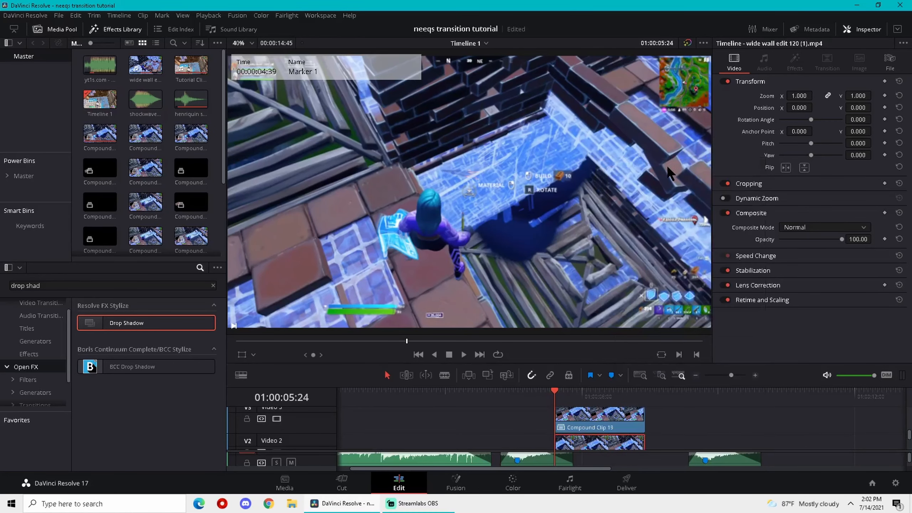
pyautogui.click(514, 280)
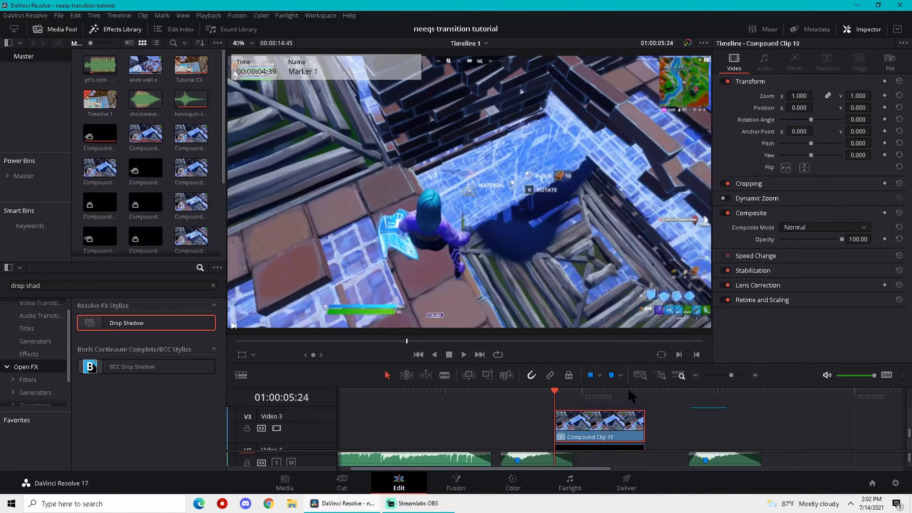
# - Rename the compound clip on Video 3 as "Not brick"
pyautogui.click(889, 67)
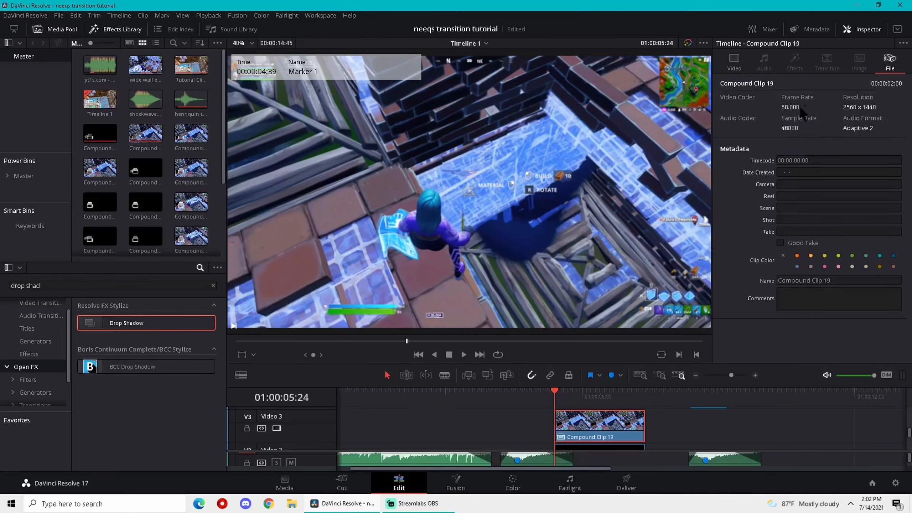
pyautogui.click(839, 280)
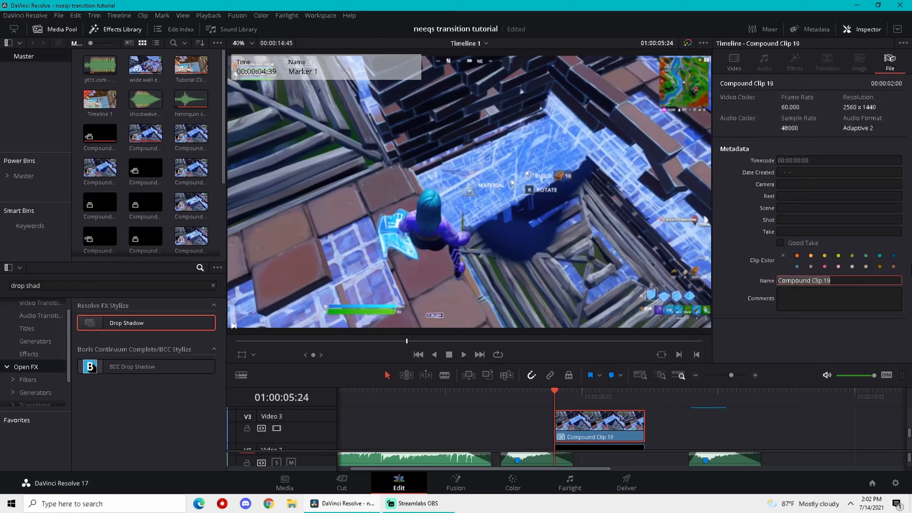
pyautogui.write('Not brick')
pyautogui.press('Return')
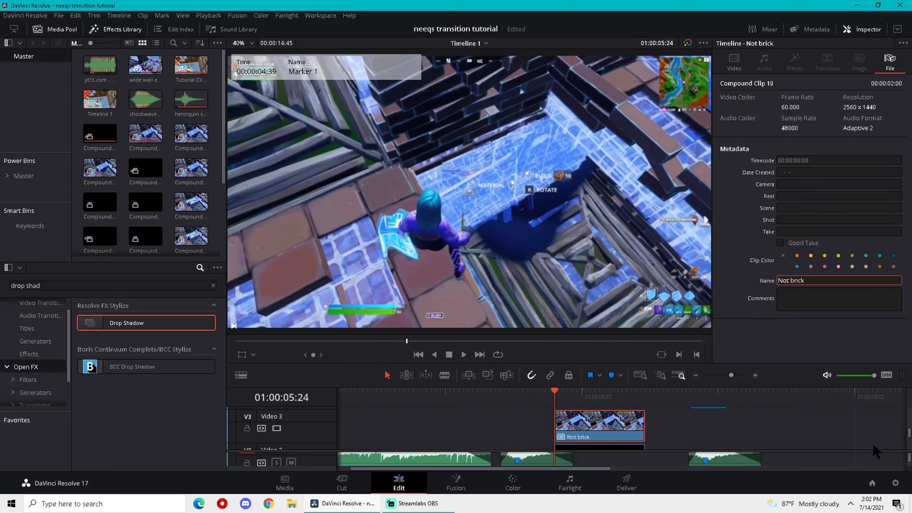
# - Rename the compound clip on Video 2 as "Brick"
pyautogui.scroll(-1, 674, 467)
pyautogui.click(604, 429)
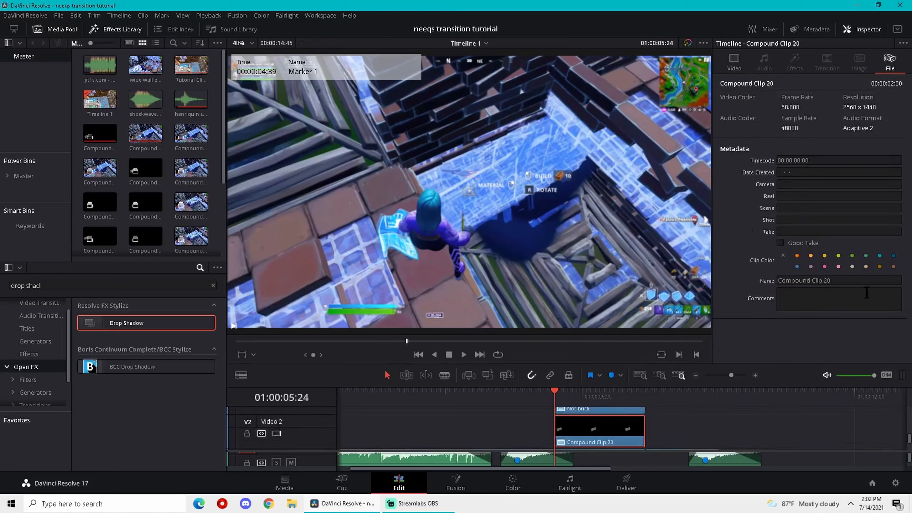
pyautogui.click(847, 282)
pyautogui.write('Brick')
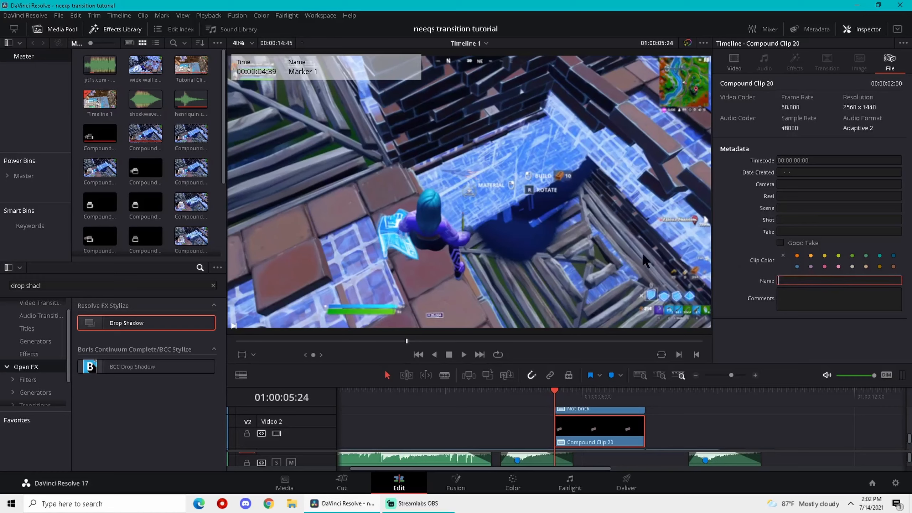
pyautogui.press('Return')
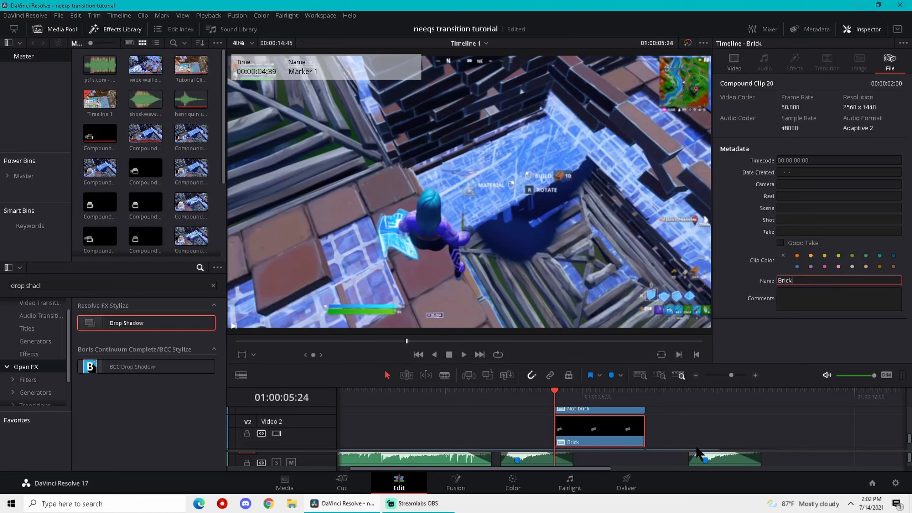
# - Place the playhead at 01:00:06:22 and trim the start of the Brick clip on Video 2 to it
pyautogui.click(611, 410)
pyautogui.scroll(1, 611, 430)
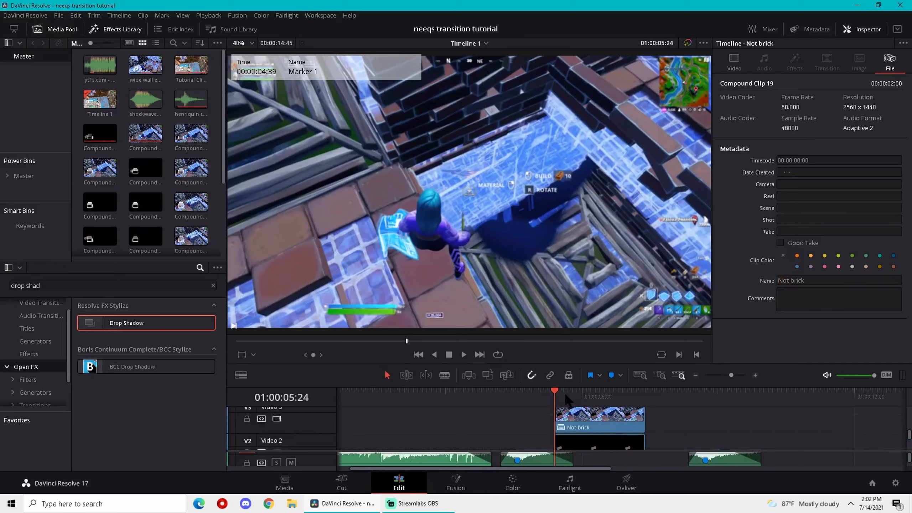
pyautogui.moveTo(584, 395); pyautogui.dragTo(598, 395)
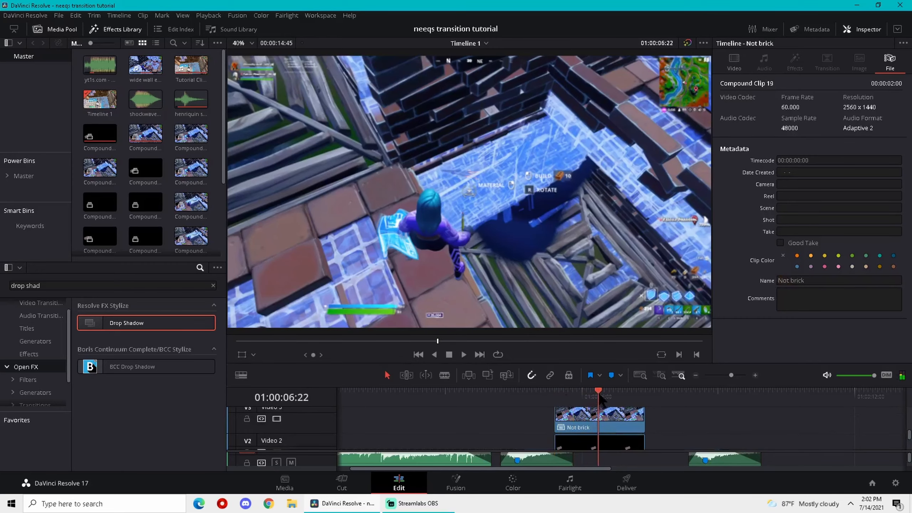
pyautogui.scroll(-1, 575, 420)
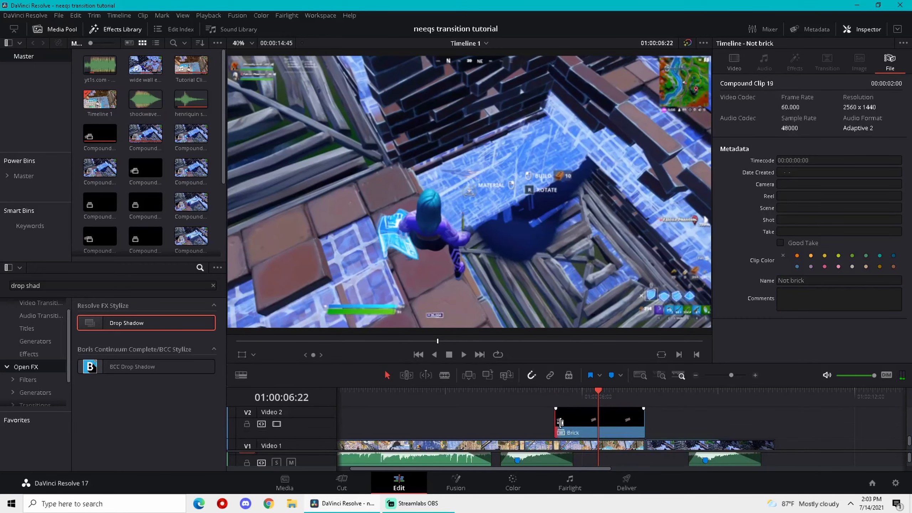
pyautogui.moveTo(560, 422); pyautogui.dragTo(601, 422)
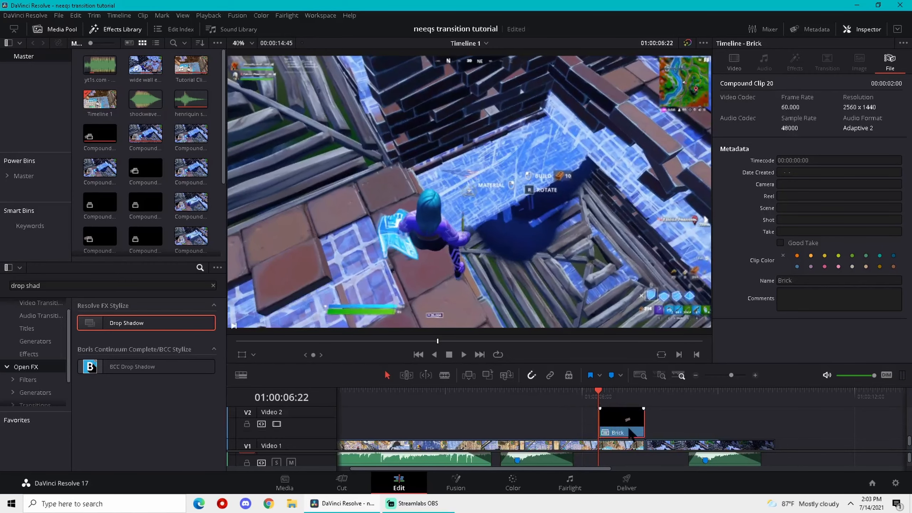
# - Select the Not brick clip, return the playhead to its start at 01:00:05:24 and open the clip in Fusion
pyautogui.scroll(1, 631, 434)
pyautogui.click(610, 419)
pyautogui.moveTo(601, 395); pyautogui.dragTo(556, 400)
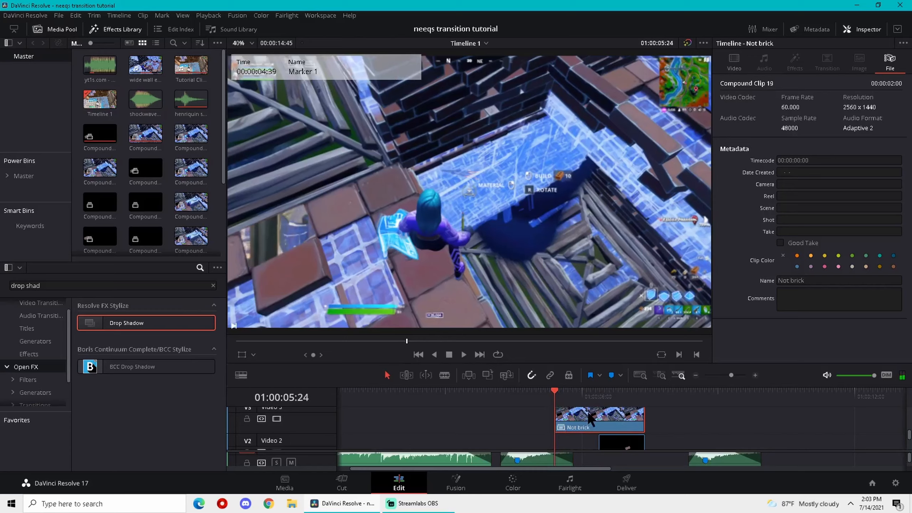
pyautogui.rightClick(587, 411)
pyautogui.click(578, 414)
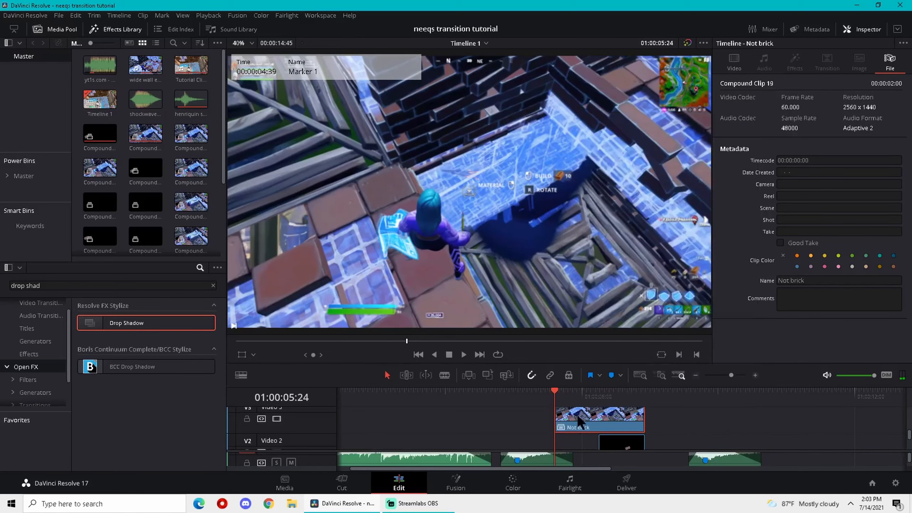
pyautogui.rightClick(600, 413)
pyautogui.click(657, 247)
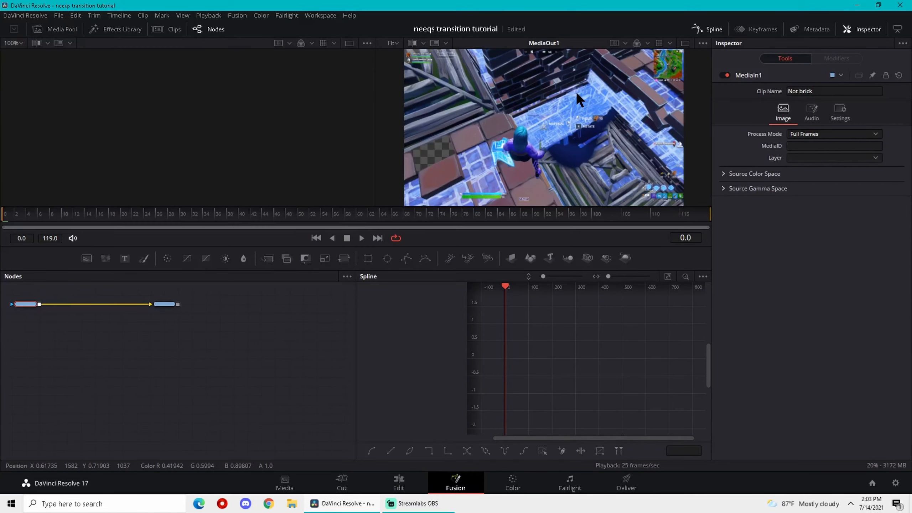
pyautogui.hotkey('shift', 'space')
pyautogui.write('blurmo')
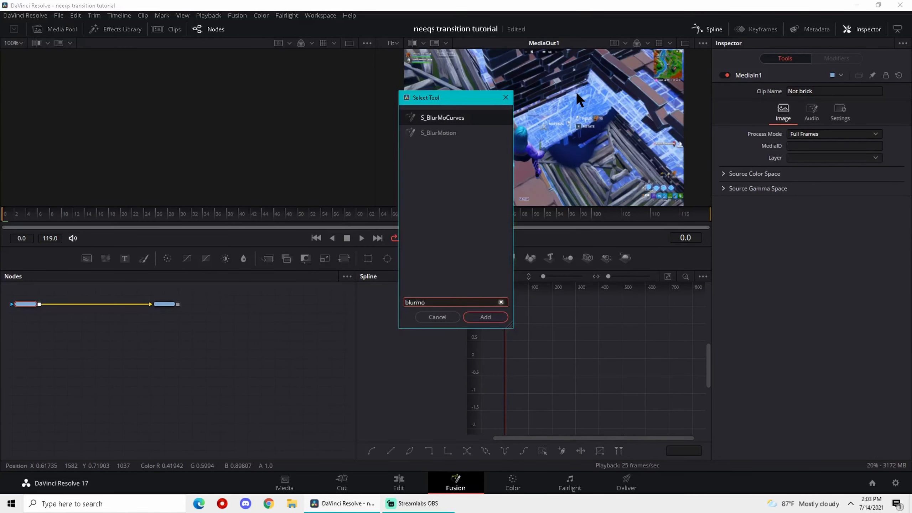
pyautogui.press('Escape')
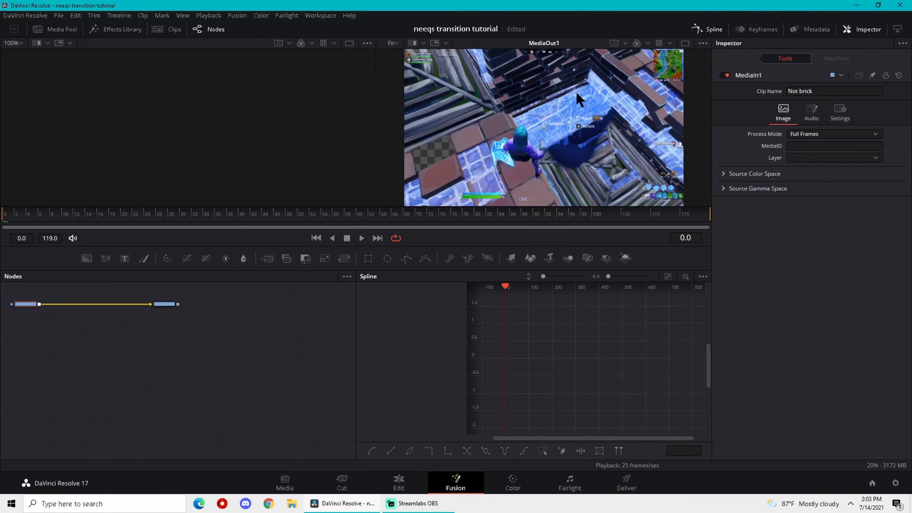
# - Insert an S_BlurMoCurves tool after the MediaIn1 node of the Not brick composition
pyautogui.hotkey('shift', 'space')
pyautogui.write('blurmo')
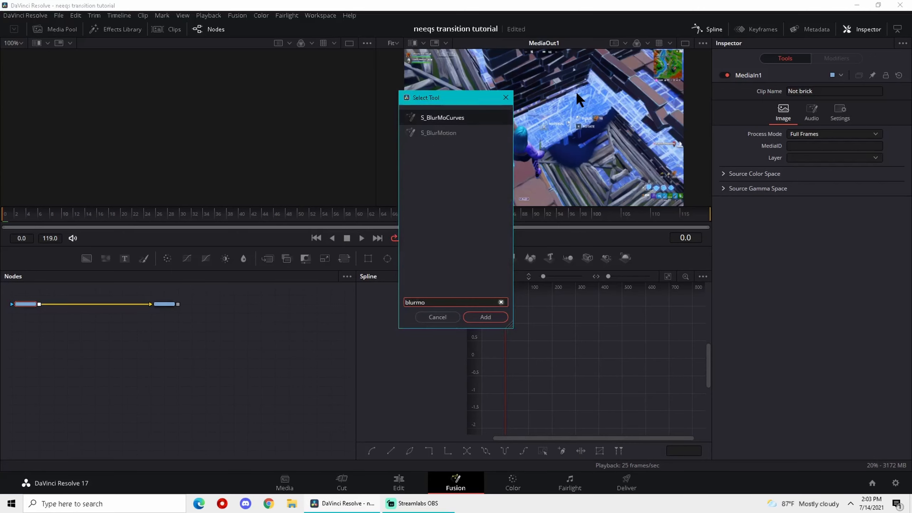
pyautogui.press('Return')
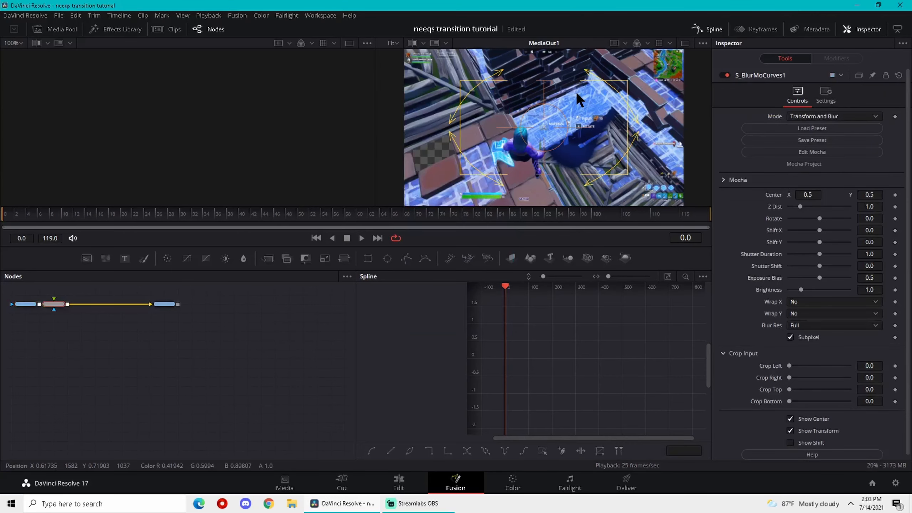
# - Keyframe S_BlurMoCurves1 at frame 0 with Z Dist 0.1, Rotate -16.4, Shift X 0.421 and Shift Y 0.171
pyautogui.click(896, 207)
pyautogui.click(896, 218)
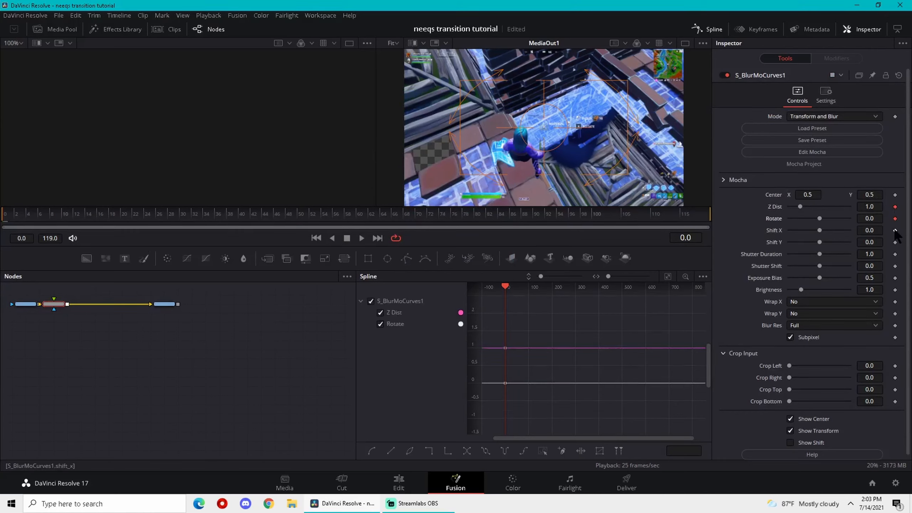
pyautogui.click(896, 230)
pyautogui.moveTo(861, 206)
pyautogui.mouseDown()
pyautogui.moveTo(828, 206)
pyautogui.moveTo(868, 219)
pyautogui.mouseUp()
pyautogui.moveTo(867, 231)
pyautogui.mouseDown()
pyautogui.moveTo(880, 231)
pyautogui.moveTo(871, 242)
pyautogui.moveTo(870, 231)
pyautogui.moveTo(875, 242)
pyautogui.moveTo(876, 219)
pyautogui.mouseUp()
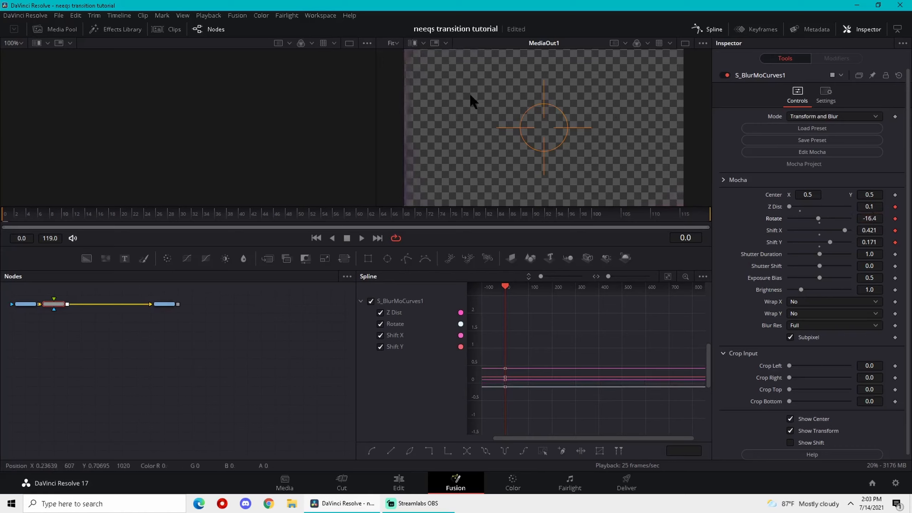
# - Place the edit timeline's playhead at the Brick clip's start, 01:00:06:22, and open the Not brick clip in Fusion there
pyautogui.hscroll(-4, 578, 323)
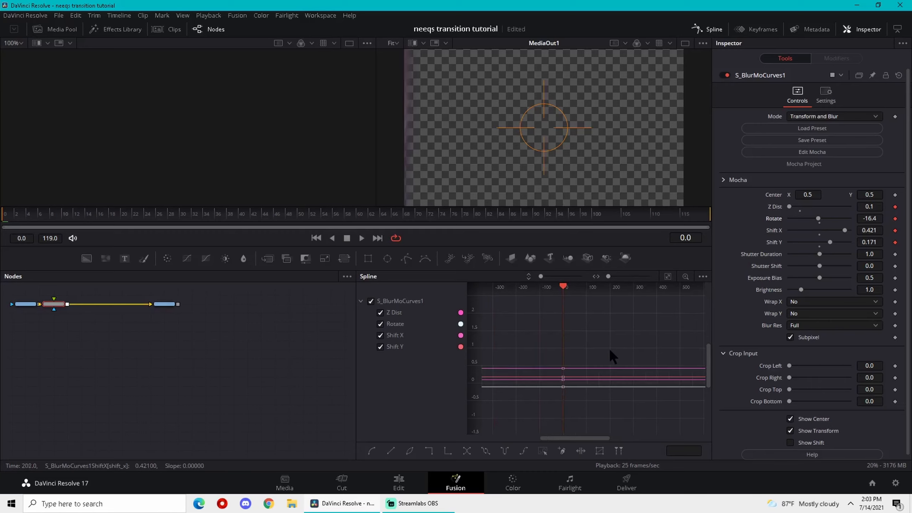
pyautogui.scroll(-2, 610, 348)
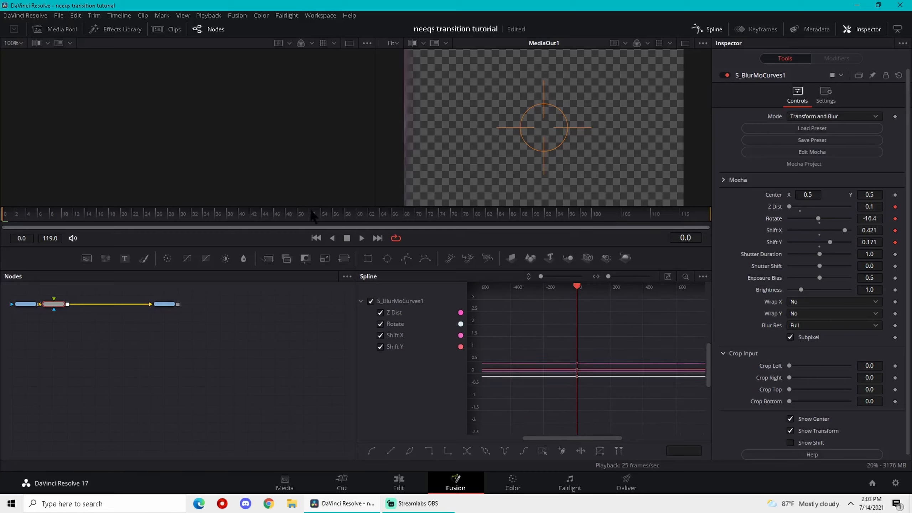
pyautogui.hotkey('shift', '4')
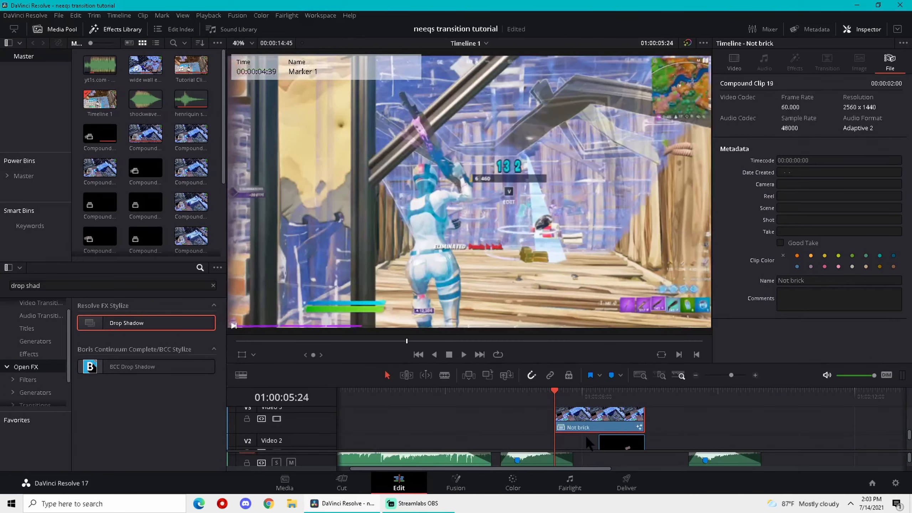
pyautogui.moveTo(573, 397); pyautogui.dragTo(596, 399)
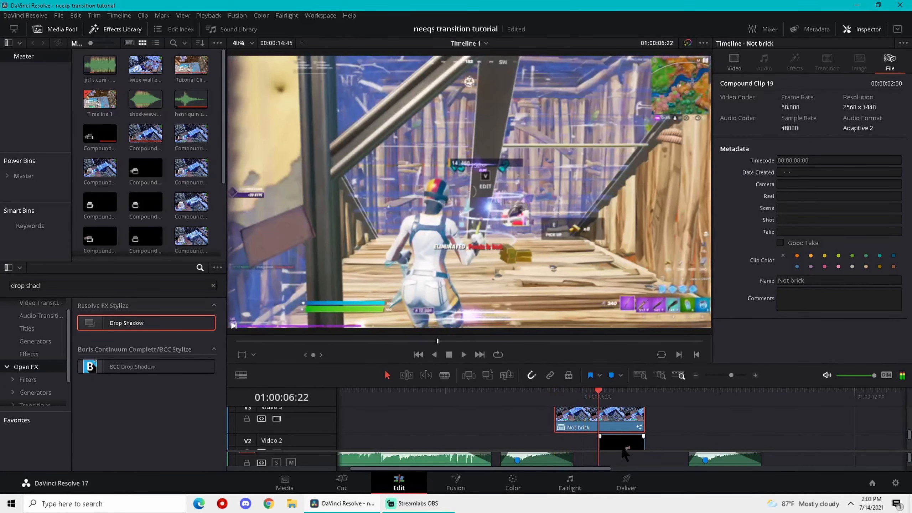
pyautogui.click(622, 444)
pyautogui.click(607, 416)
pyautogui.rightClick(605, 414)
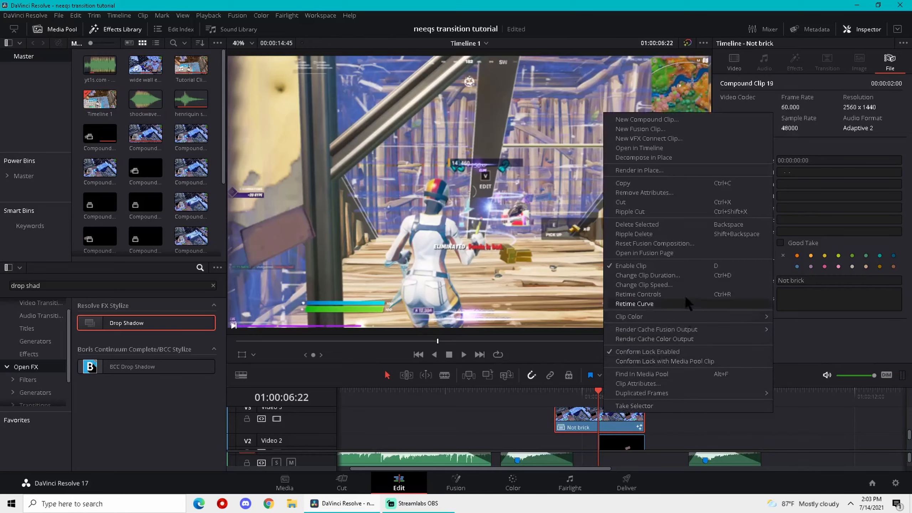
pyautogui.click(676, 253)
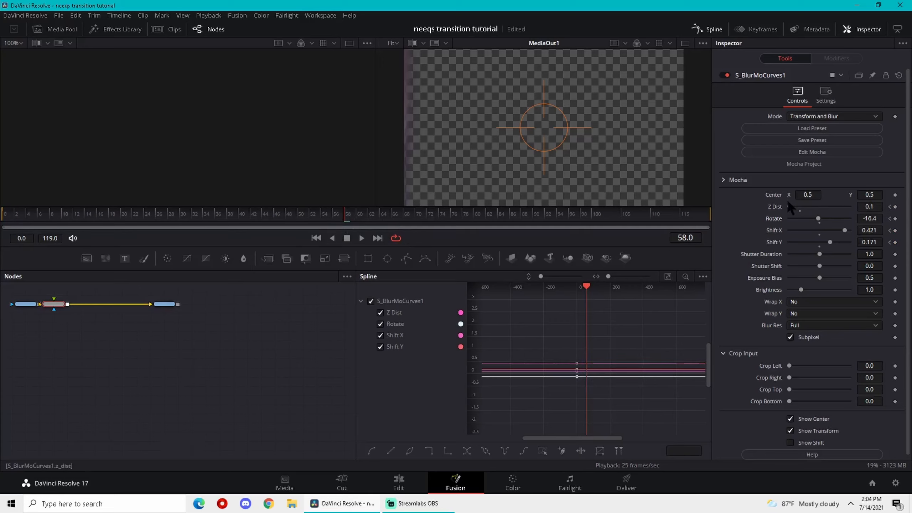
# - Keyframe S_BlurMoCurves1 at frame 58 with Z Dist 1.0, Rotate 0.0, Shift X 0.0 and Shift Y 0.0
pyautogui.click(799, 212)
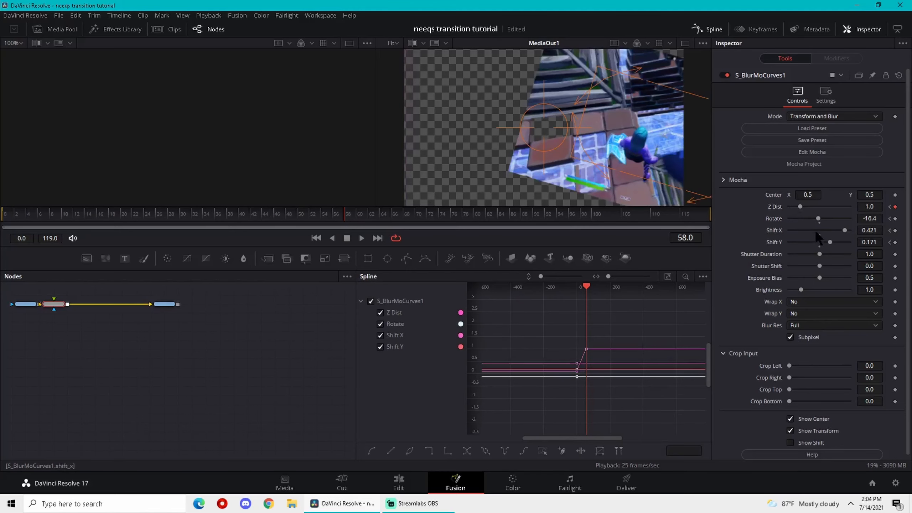
pyautogui.click(820, 223)
pyautogui.click(820, 230)
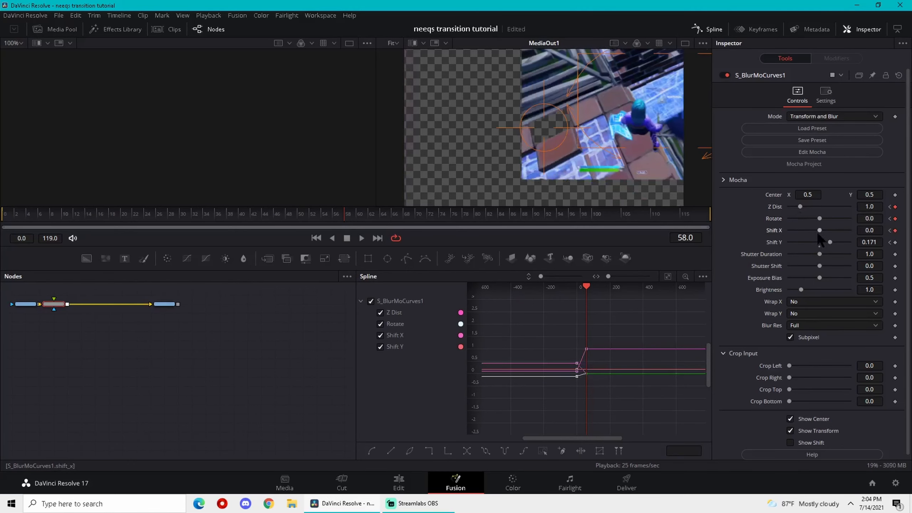
pyautogui.click(820, 242)
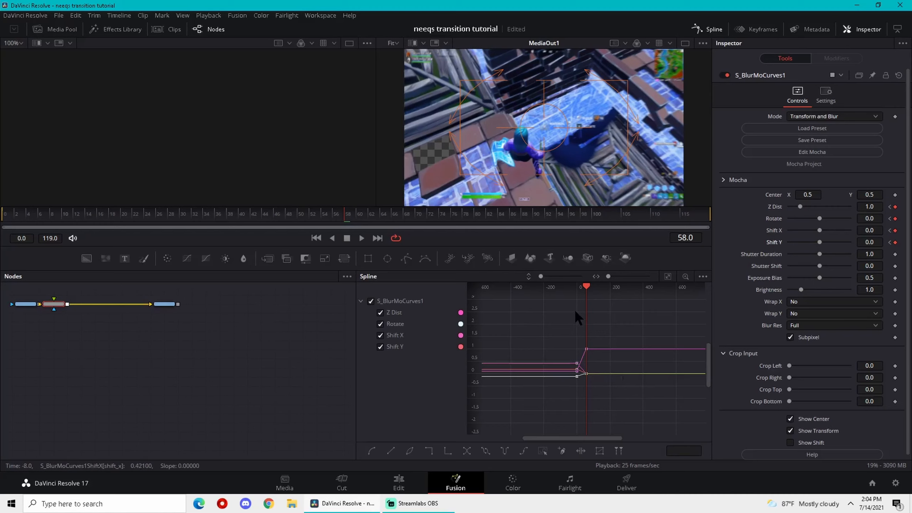
# - Select all S_BlurMoCurves1 keyframes in the spline graph and flatten their curves to ease the motion
pyautogui.click(714, 31)
pyautogui.click(715, 31)
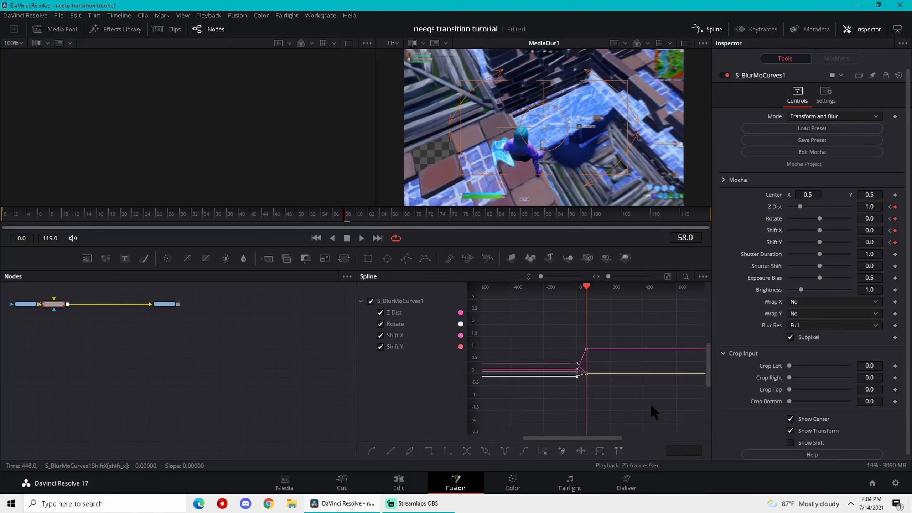
pyautogui.moveTo(644, 405); pyautogui.dragTo(549, 305)
pyautogui.press('f')
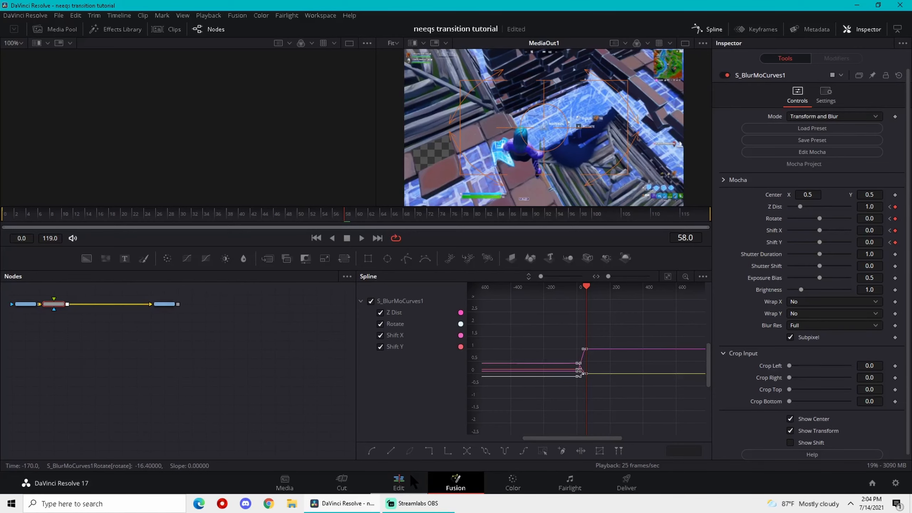
# - Play the Not brick animation from frame 0 in Fusion, then review it on the edit timeline
pyautogui.moveTo(259, 220); pyautogui.dragTo(3, 221)
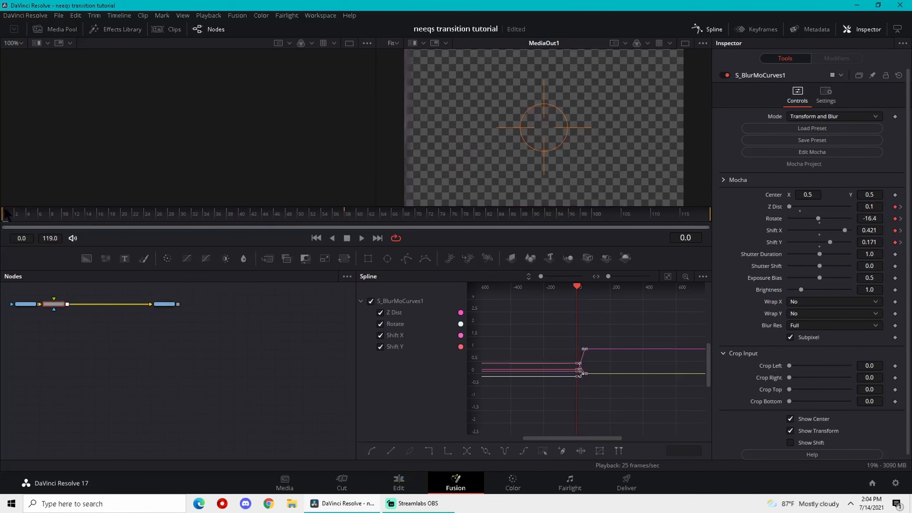
pyautogui.press('space')
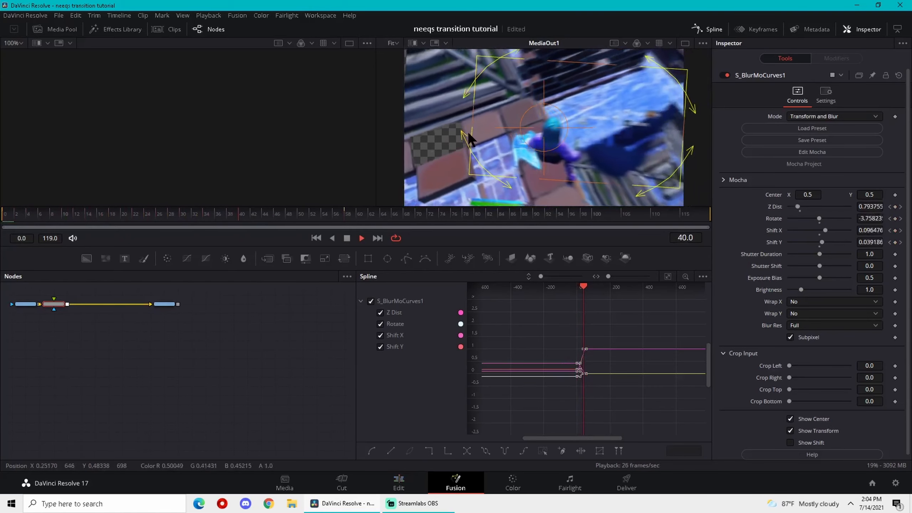
pyautogui.press('space')
pyautogui.click(406, 483)
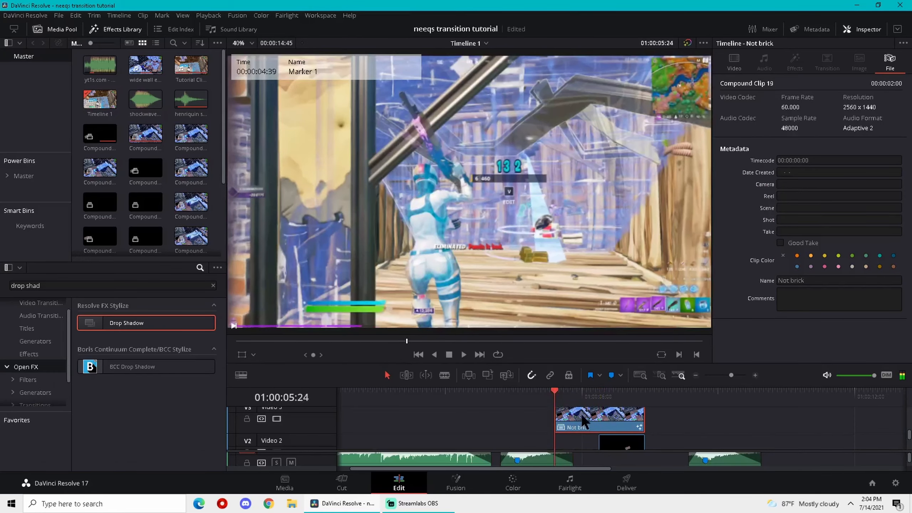
pyautogui.press('space')
pyautogui.press('space')
pyautogui.moveTo(577, 393); pyautogui.dragTo(562, 402)
# - Duplicate the Not brick clip from Video 3 onto Video 4 and Video 5, aligned with the original
pyautogui.scroll(2, 595, 414)
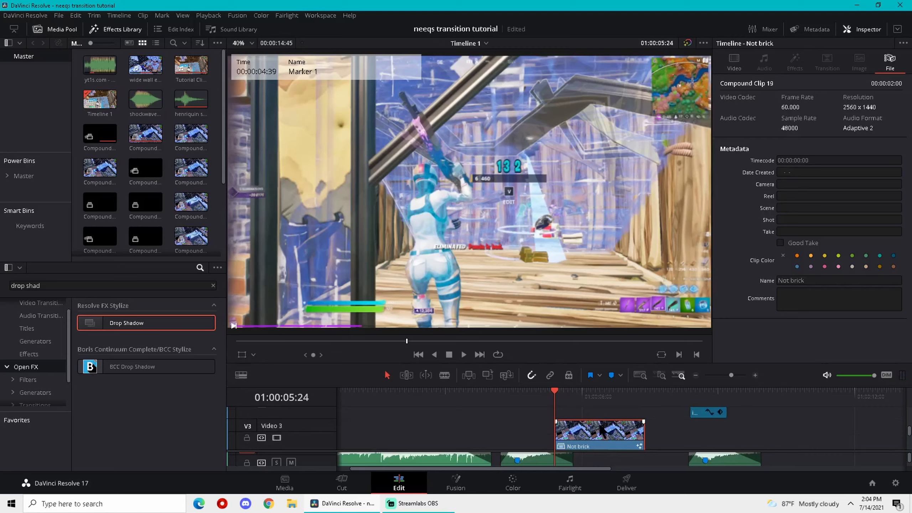
pyautogui.moveTo(600, 425); pyautogui.dragTo(600, 413)
pyautogui.scroll(3, 600, 414)
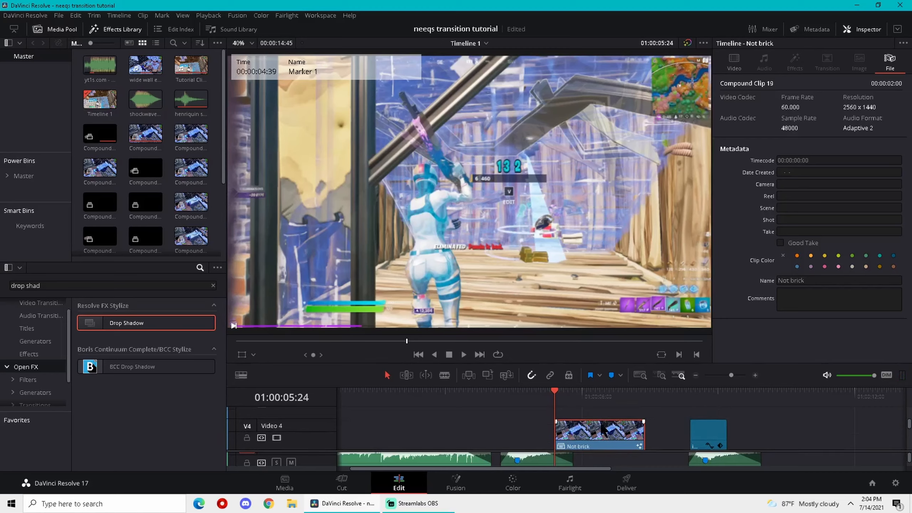
pyautogui.scroll(-3, 599, 434)
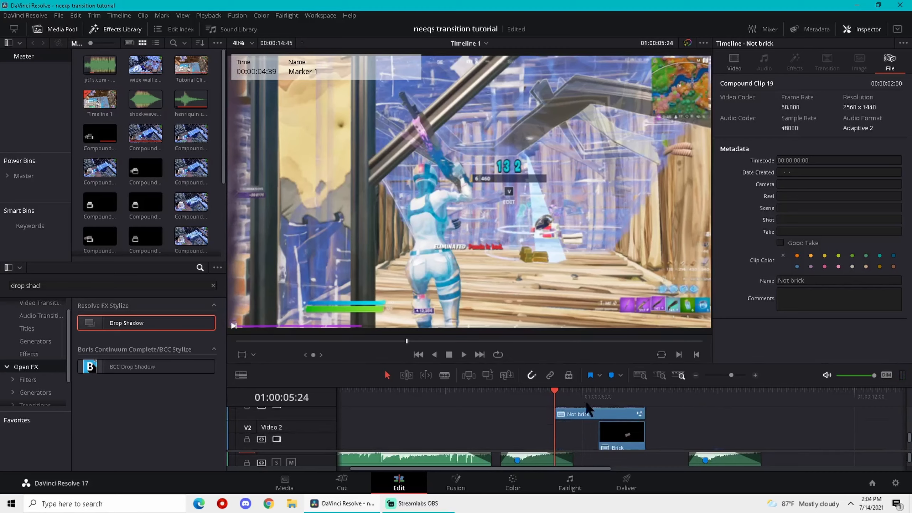
pyautogui.scroll(4, 586, 422)
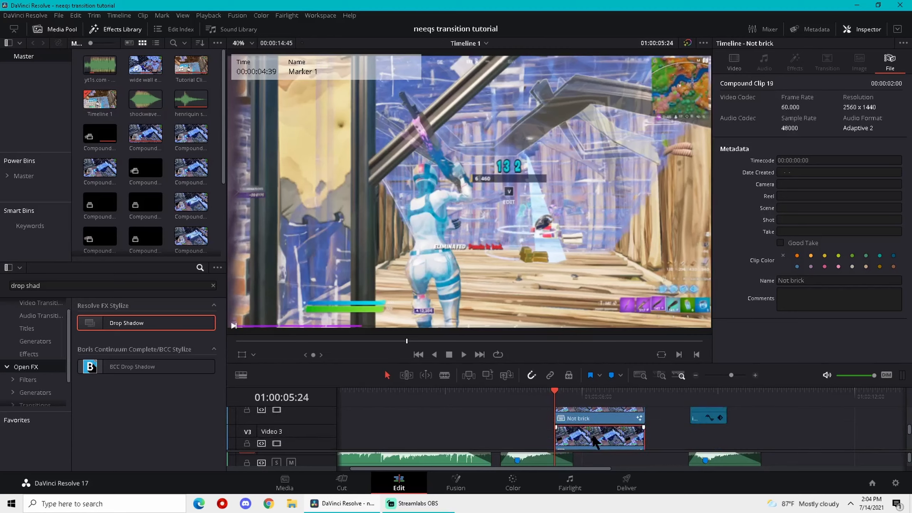
pyautogui.scroll(1, 594, 434)
pyautogui.scroll(1, 593, 434)
pyautogui.scroll(-1, 594, 434)
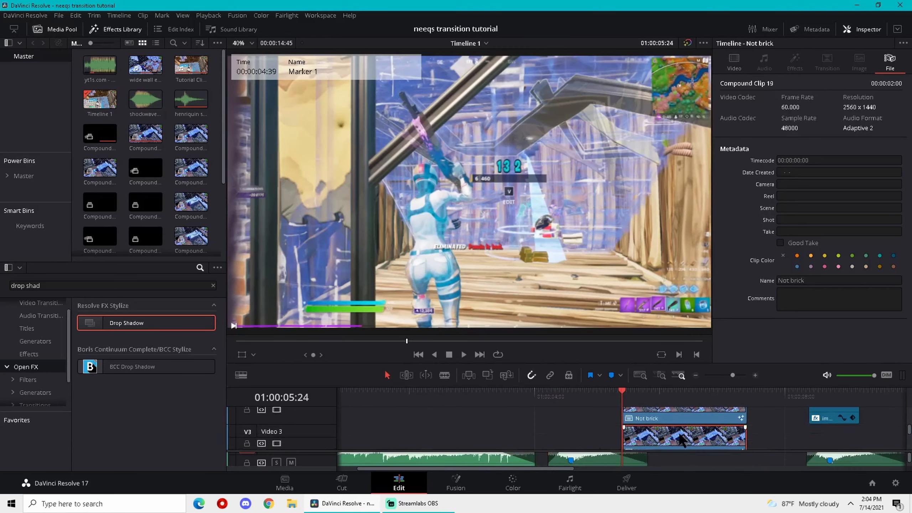
# - Shift the Not brick copy on Video 4 three frames later so it starts at 01:00:05:27
pyautogui.click(755, 375)
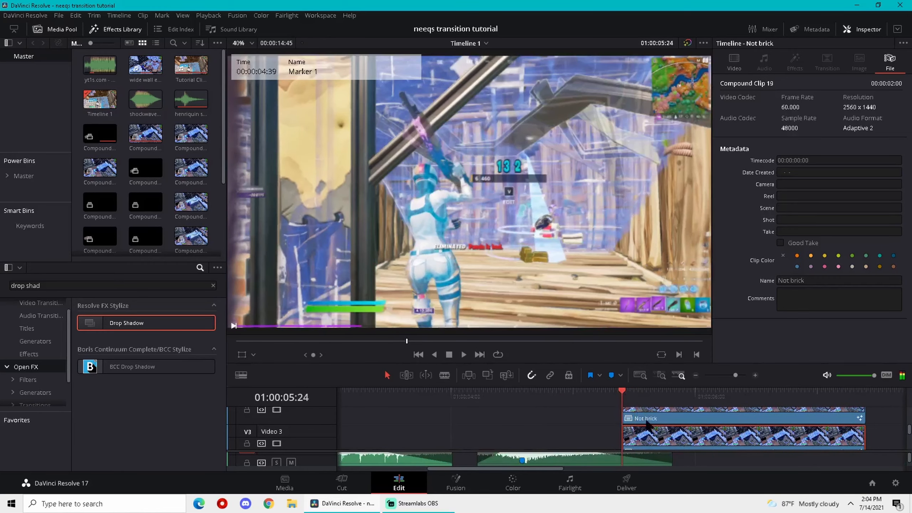
pyautogui.scroll(2, 633, 423)
pyautogui.scroll(1, 634, 422)
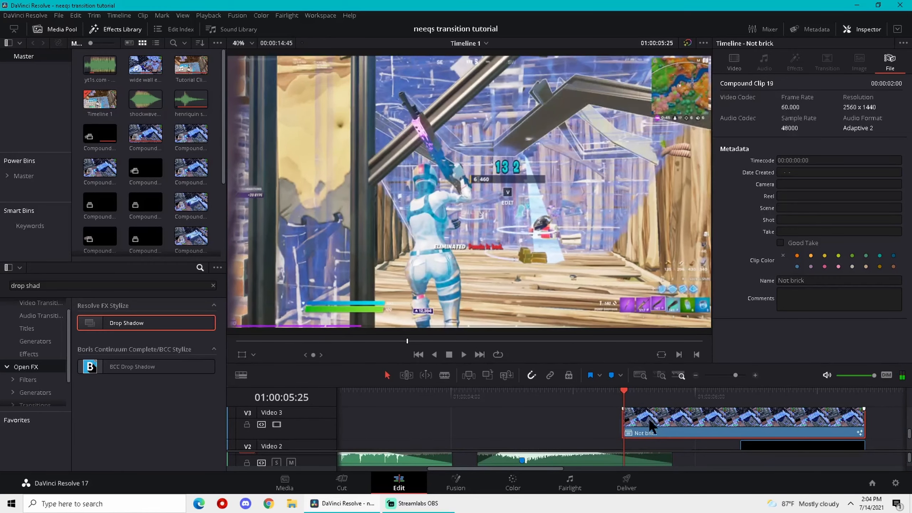
pyautogui.click(663, 431)
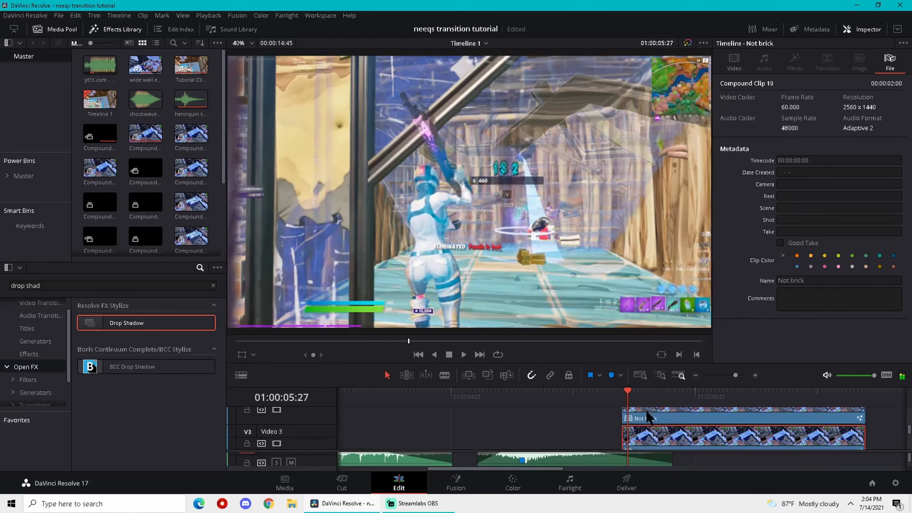
pyautogui.scroll(1, 647, 413)
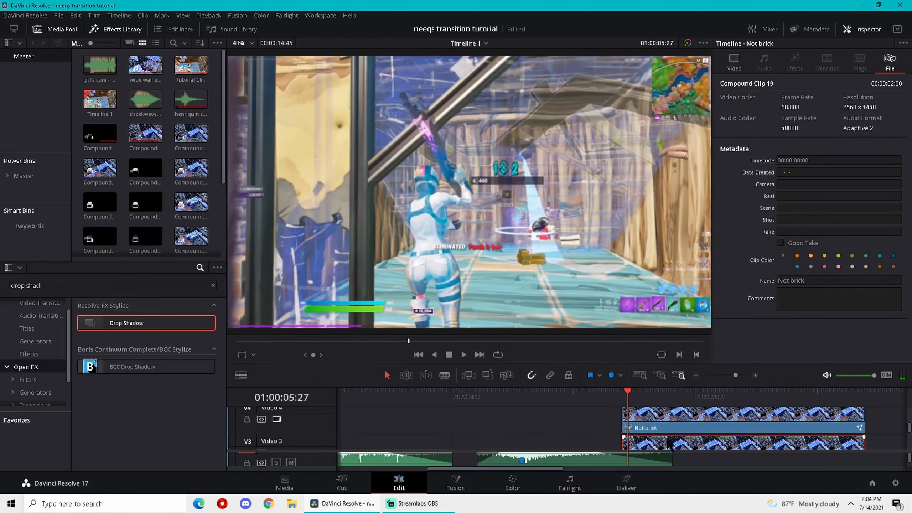
pyautogui.moveTo(668, 415); pyautogui.dragTo(672, 415)
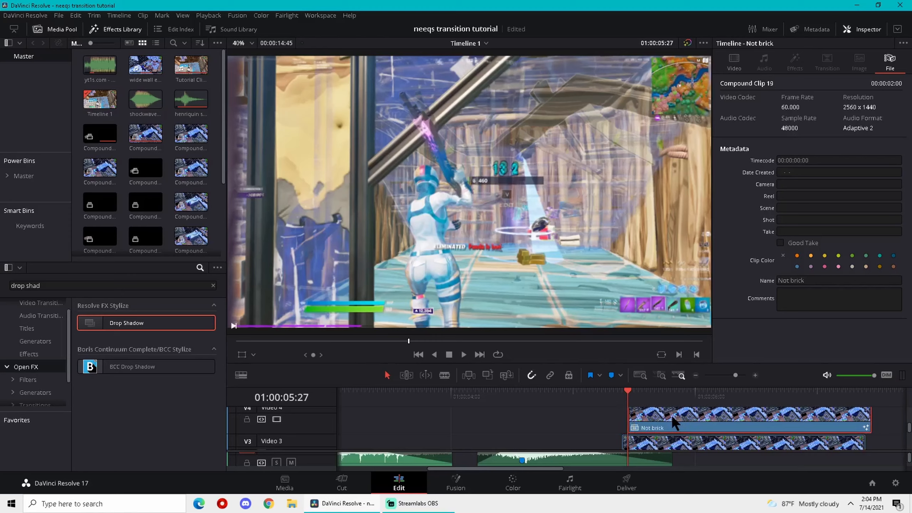
# - Shift the Not brick copy on Video 5 so it starts at 01:00:05:30
pyautogui.scroll(2, 673, 416)
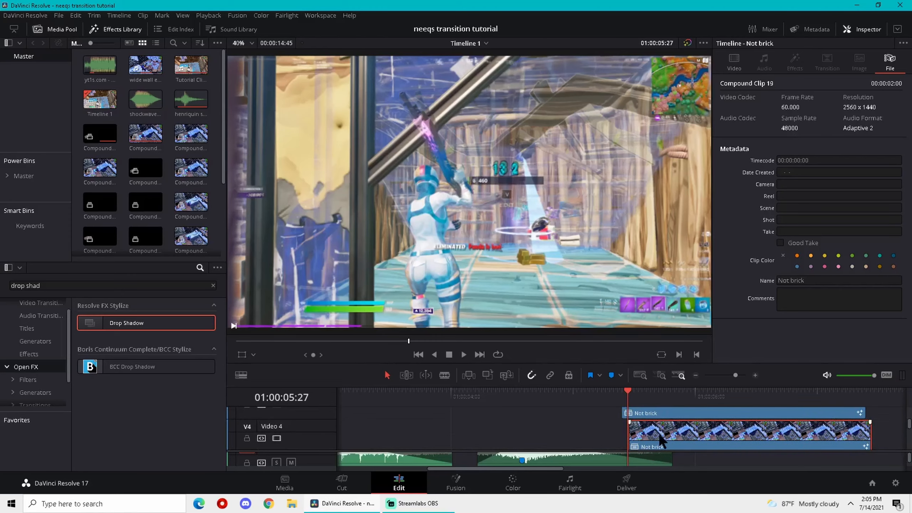
pyautogui.scroll(1, 668, 424)
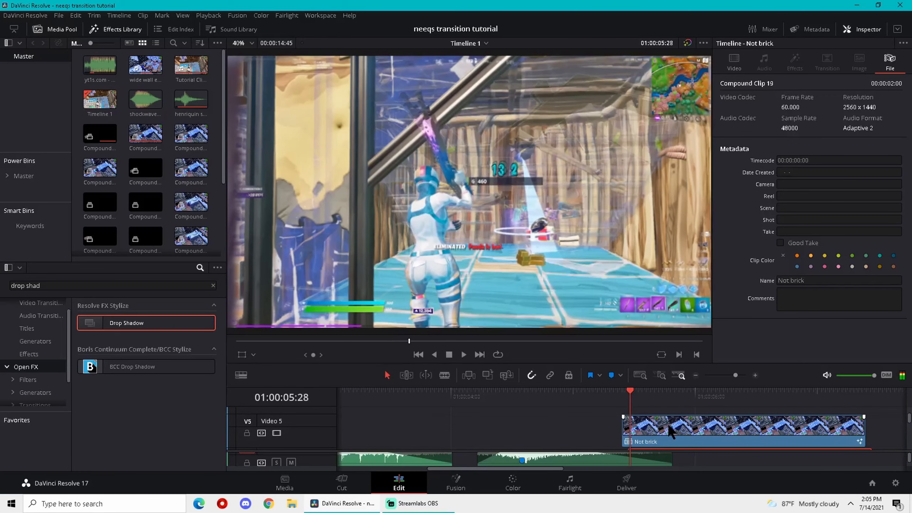
pyautogui.moveTo(664, 426); pyautogui.dragTo(676, 426)
# - Play the timeline through the staggered Not brick layers to review the transition
pyautogui.scroll(-2, 676, 425)
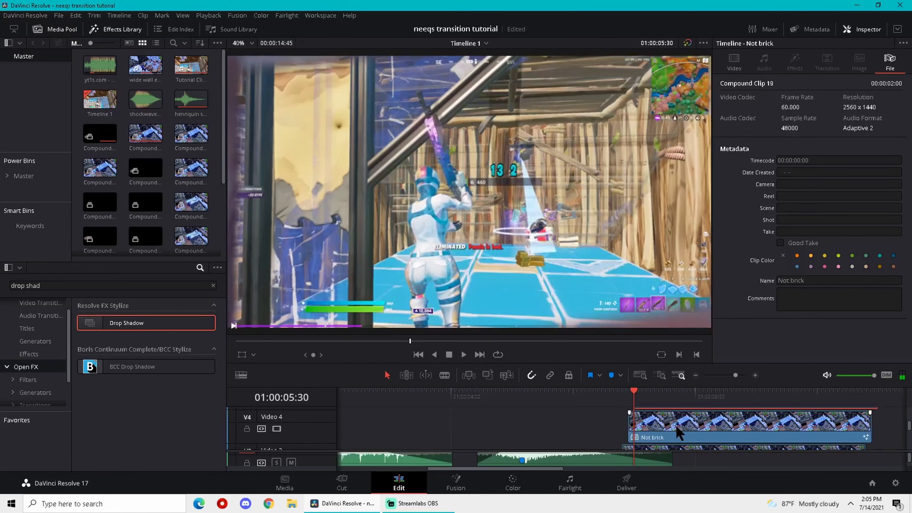
pyautogui.moveTo(610, 400); pyautogui.dragTo(643, 397)
pyautogui.press('space')
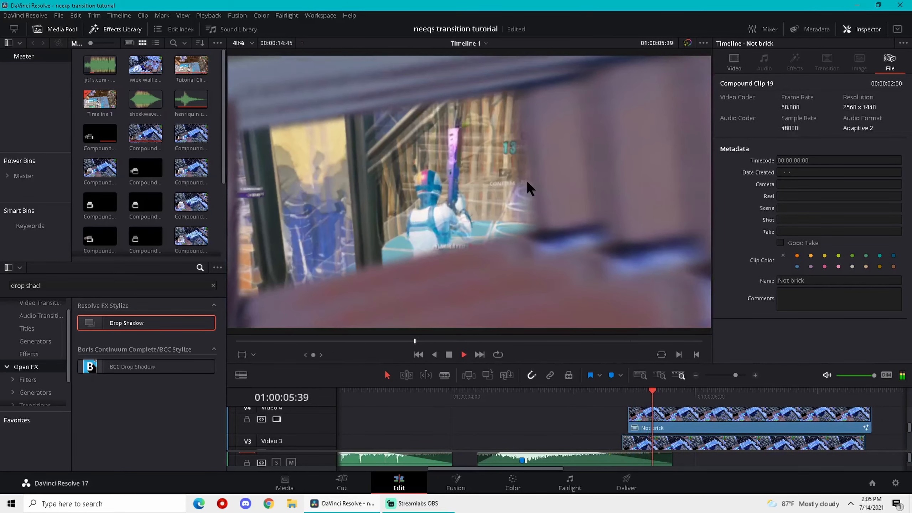
pyautogui.press('space')
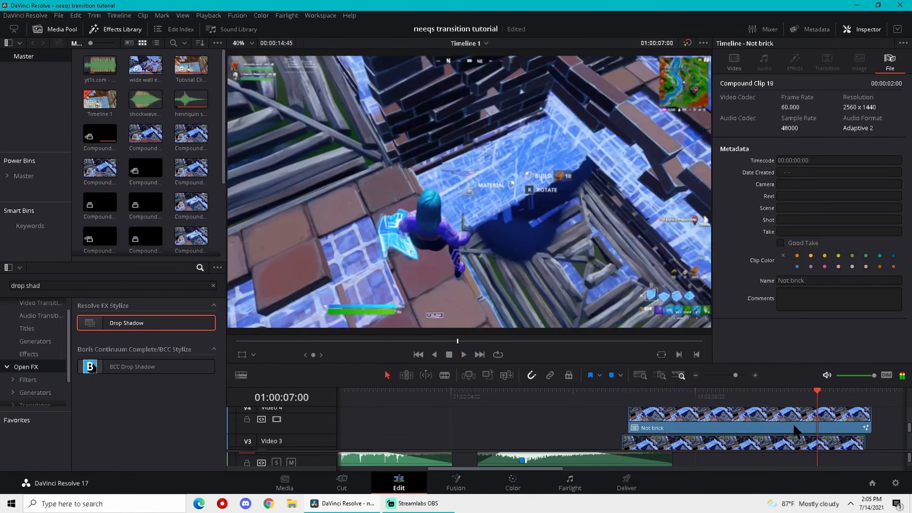
# - Place the playhead at the start of the Brick clip on Video 2, 01:00:06:22, and select the clip
pyautogui.scroll(-3, 794, 424)
pyautogui.scroll(-5, 654, 418)
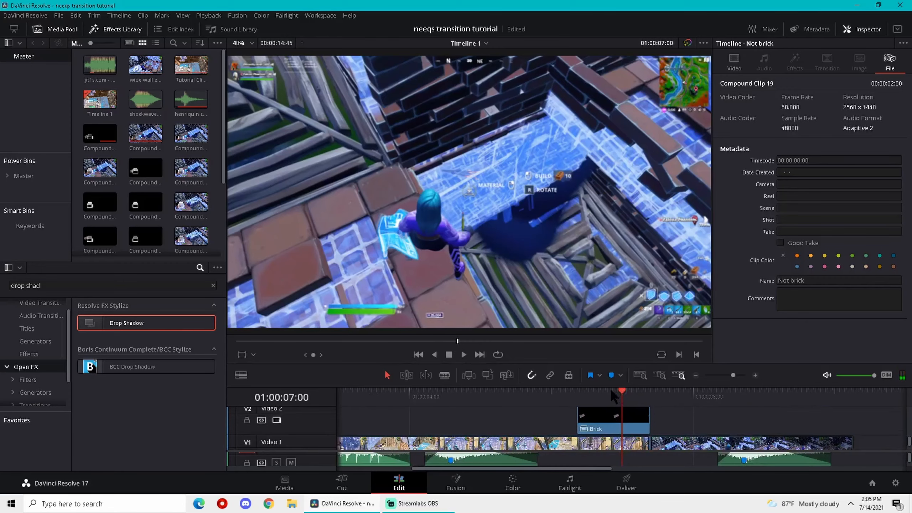
pyautogui.click(579, 390)
pyautogui.click(616, 417)
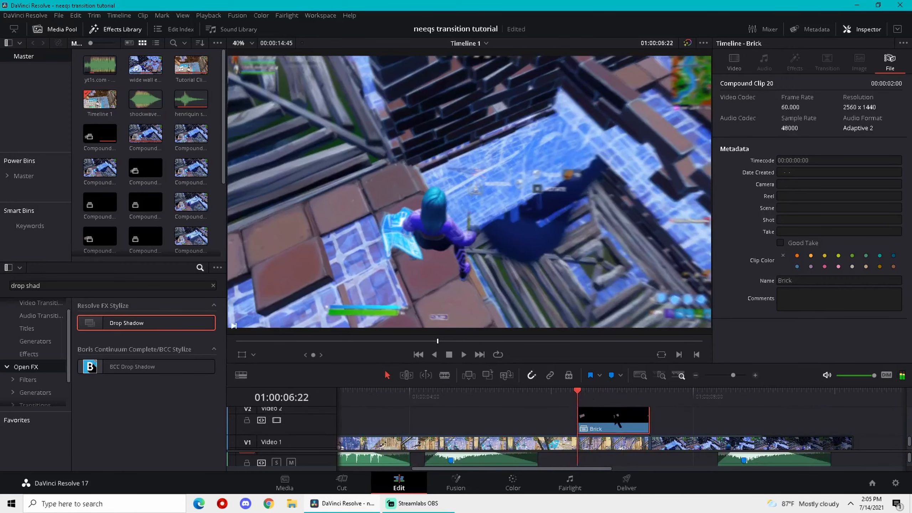
# - Trim the ends of the Not brick copies on Video 4 and Video 5 to 01:00:07:24, level with the Brick clip's end
pyautogui.scroll(5, 615, 413)
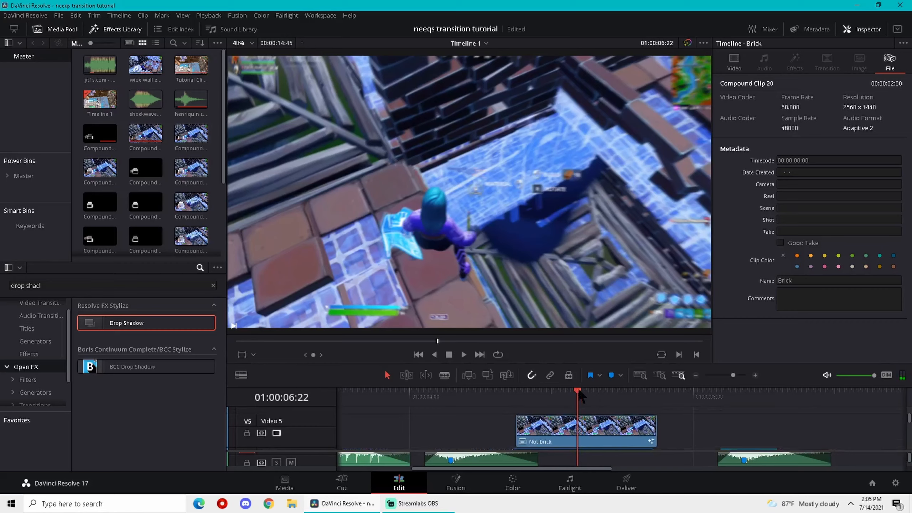
pyautogui.scroll(-3, 608, 411)
pyautogui.moveTo(579, 391); pyautogui.dragTo(648, 423)
pyautogui.scroll(2, 648, 410)
pyautogui.scroll(-2, 661, 434)
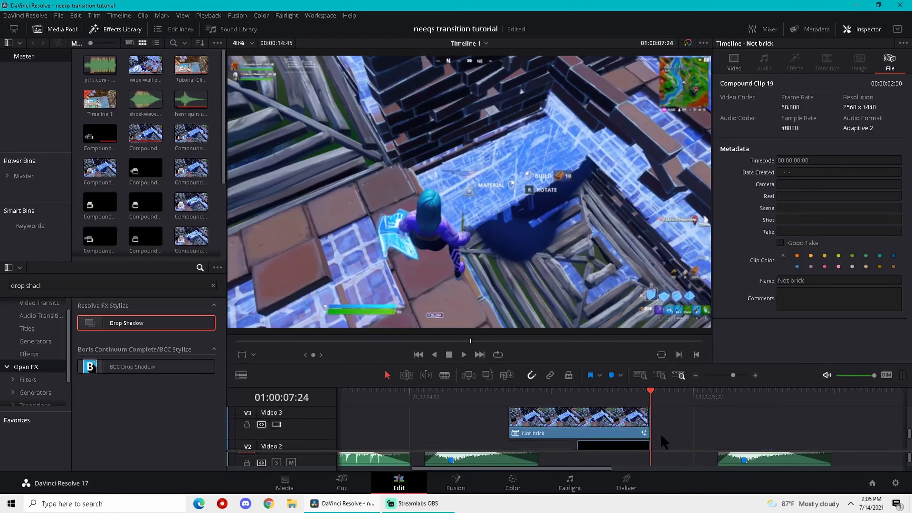
pyautogui.scroll(3, 661, 430)
pyautogui.rightClick(586, 420)
pyautogui.click(673, 430)
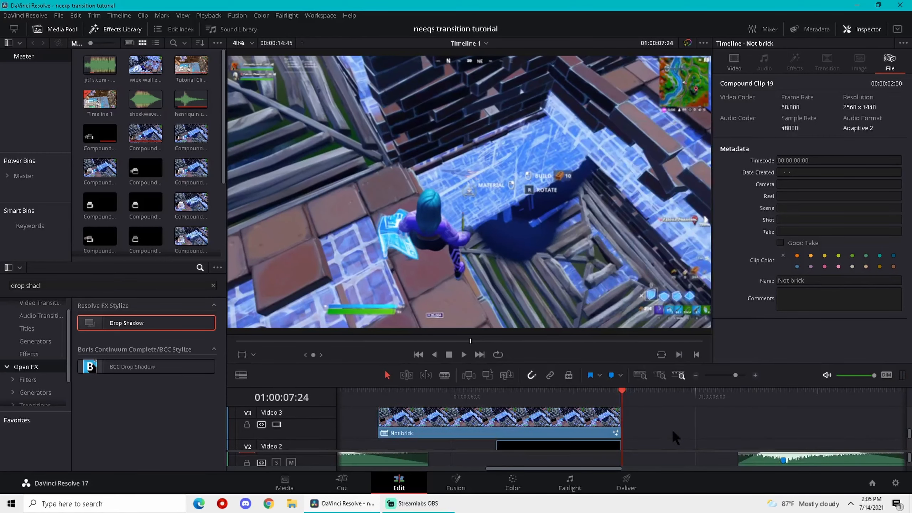
pyautogui.scroll(3, 672, 429)
pyautogui.moveTo(634, 436); pyautogui.dragTo(623, 435)
pyautogui.scroll(-4, 664, 422)
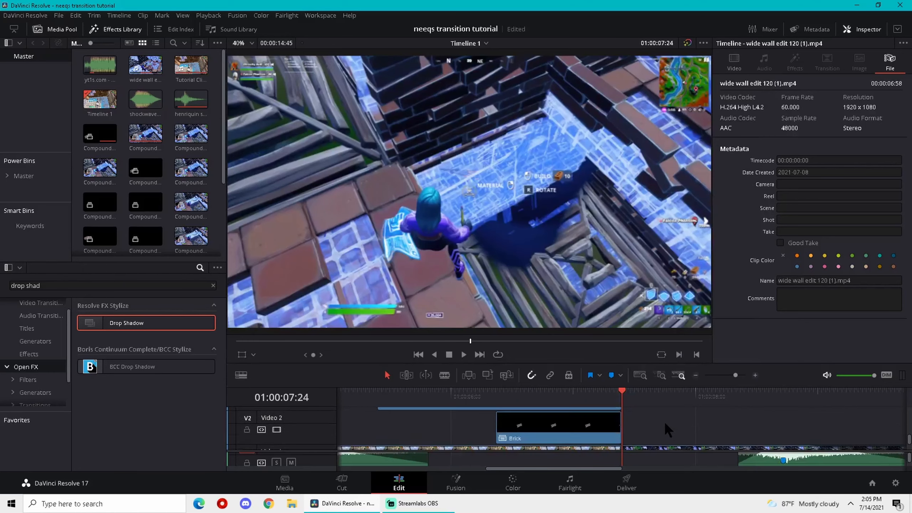
# - Place the playhead at the Brick clip's start, 01:00:06:22, and open the clip in Fusion
pyautogui.scroll(-4, 665, 422)
pyautogui.moveTo(624, 400); pyautogui.dragTo(549, 402)
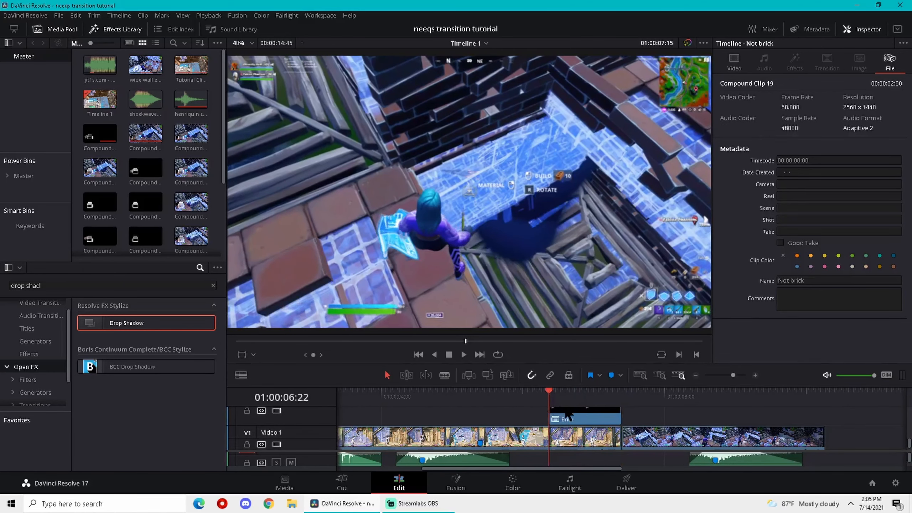
pyautogui.click(569, 417)
pyautogui.rightClick(572, 418)
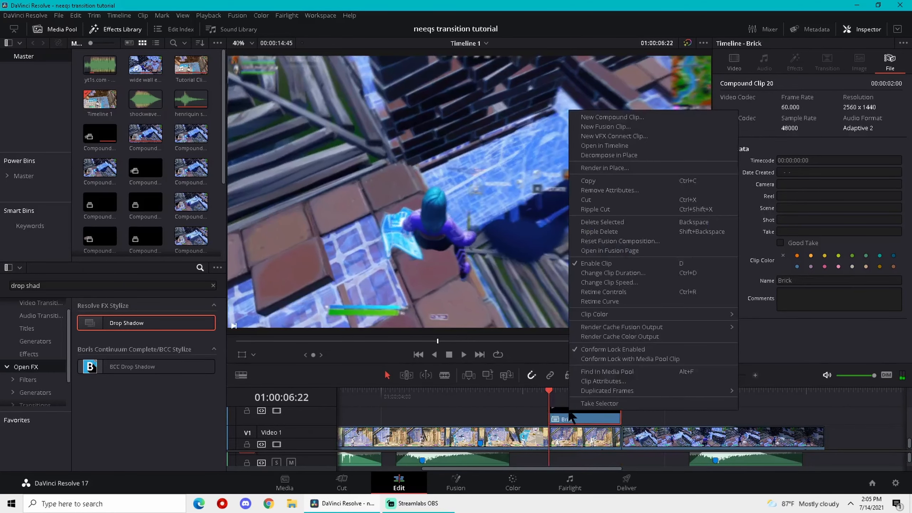
pyautogui.click(650, 252)
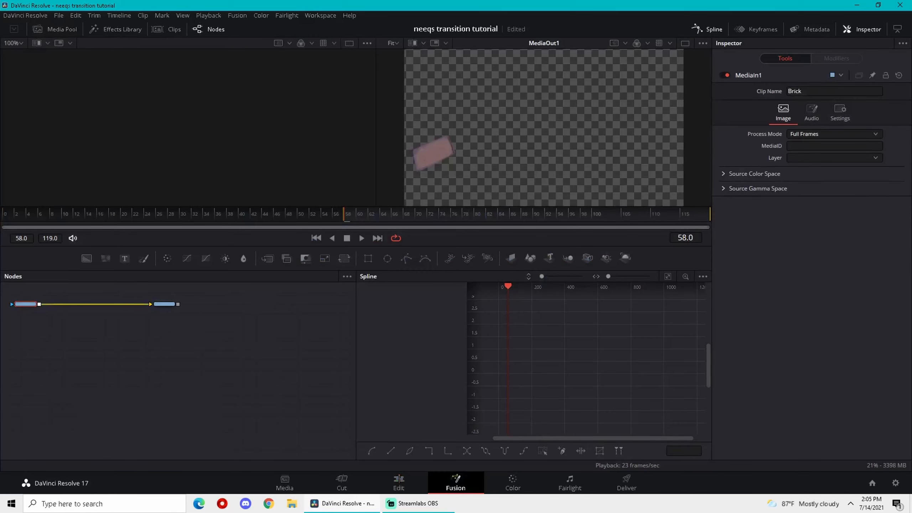
# - Add an S_BlurMoCurves node between MediaIn1 and MediaOut1 in the Brick composition
pyautogui.hotkey('shift', 'space')
pyautogui.write('blurmo')
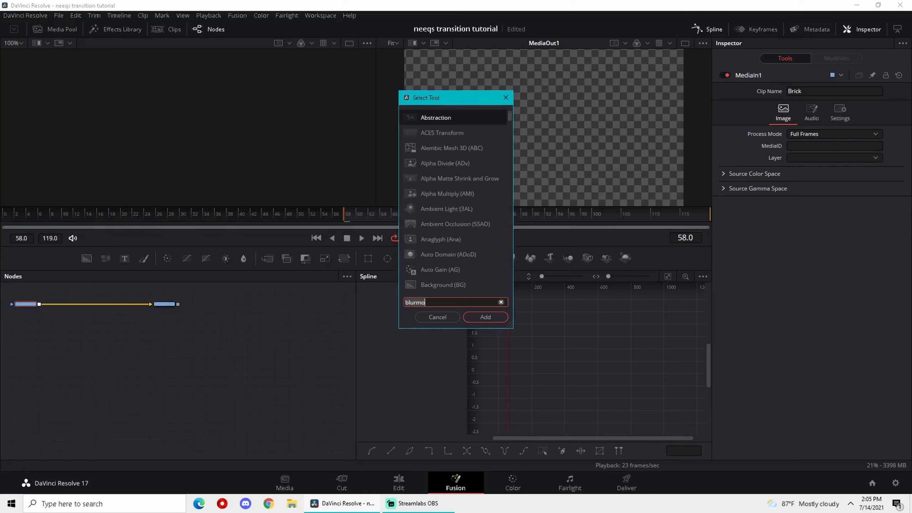
pyautogui.press('BackSpace')
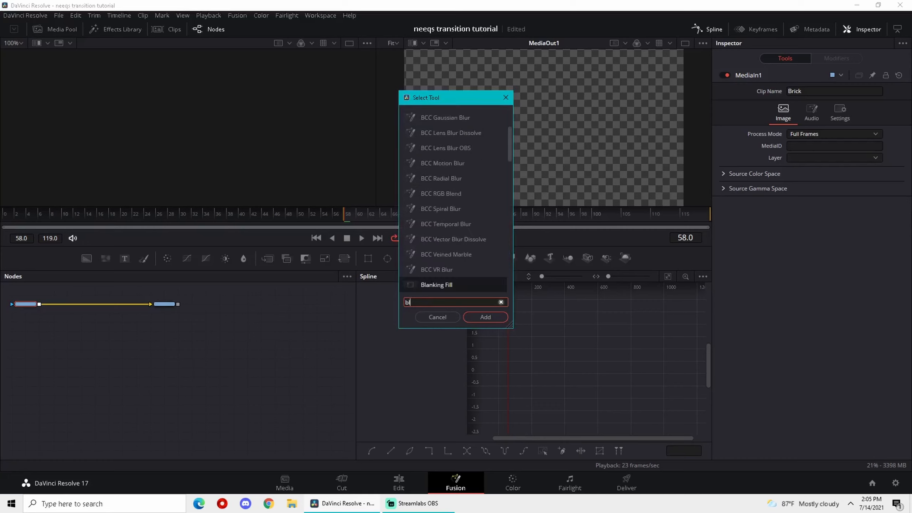
pyautogui.press('Return')
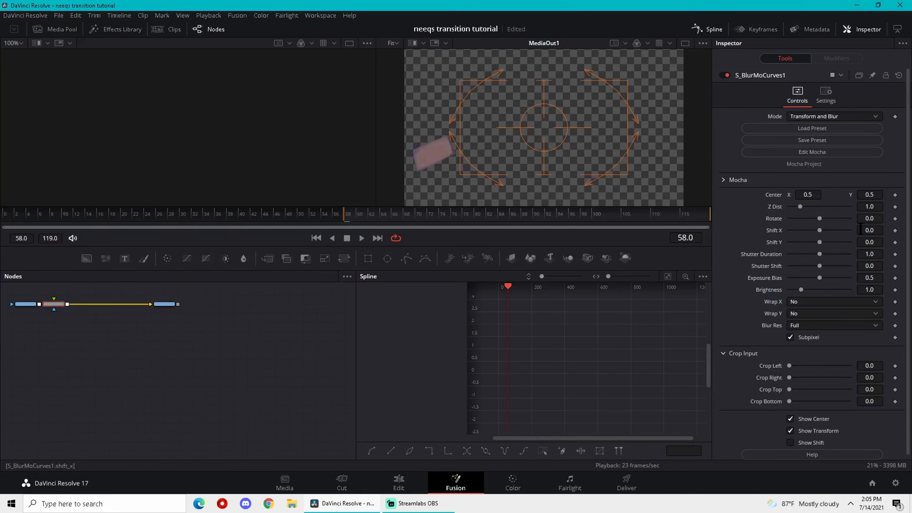
# - Keyframe Shift Y at -0.226 on frame 58, check the brick's offset on the Edit page, and reopen the Brick clip in Fusion
pyautogui.click(895, 242)
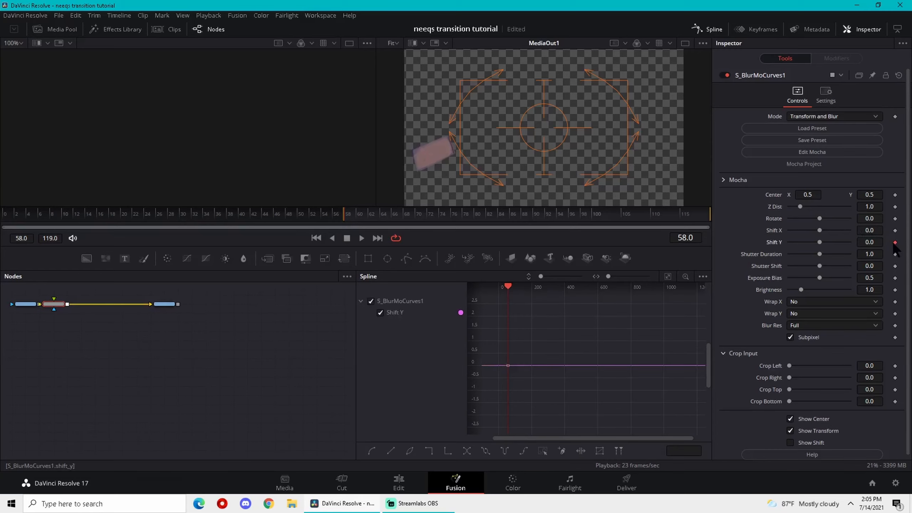
pyautogui.moveTo(877, 243); pyautogui.dragTo(796, 243)
pyautogui.click(399, 482)
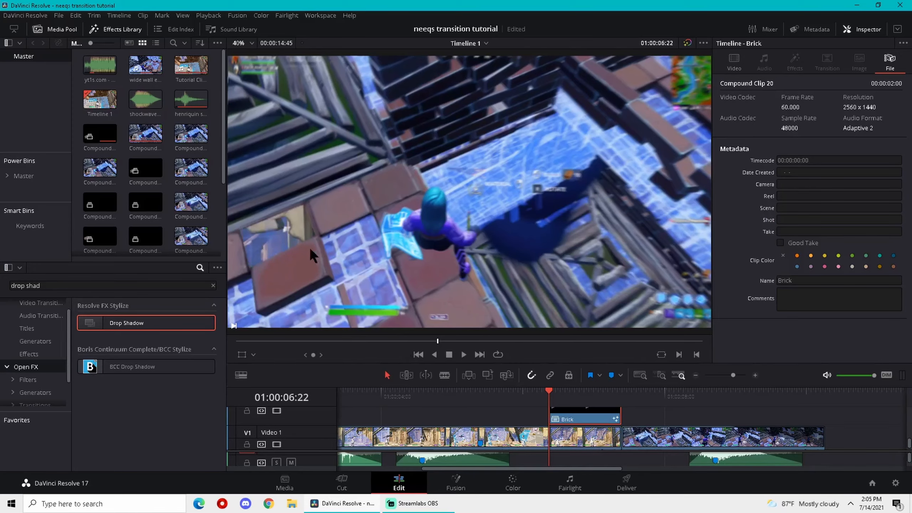
pyautogui.rightClick(593, 419)
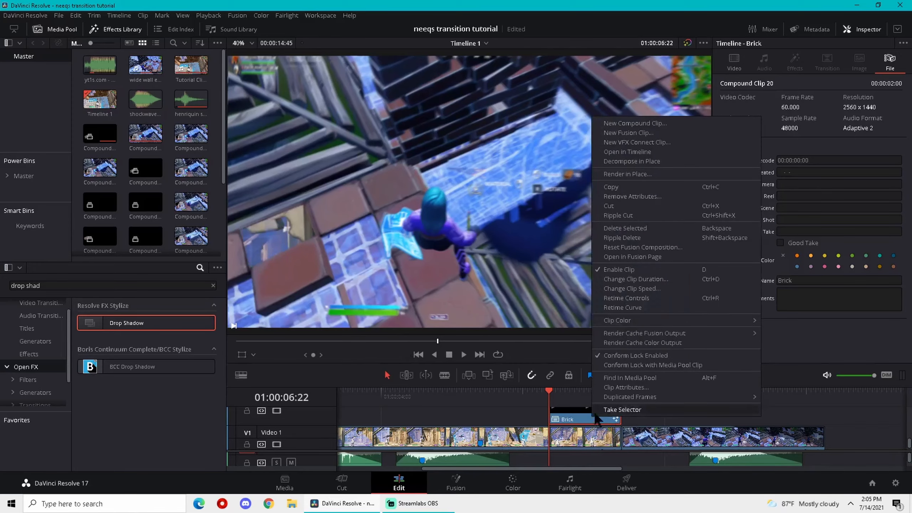
pyautogui.click(642, 258)
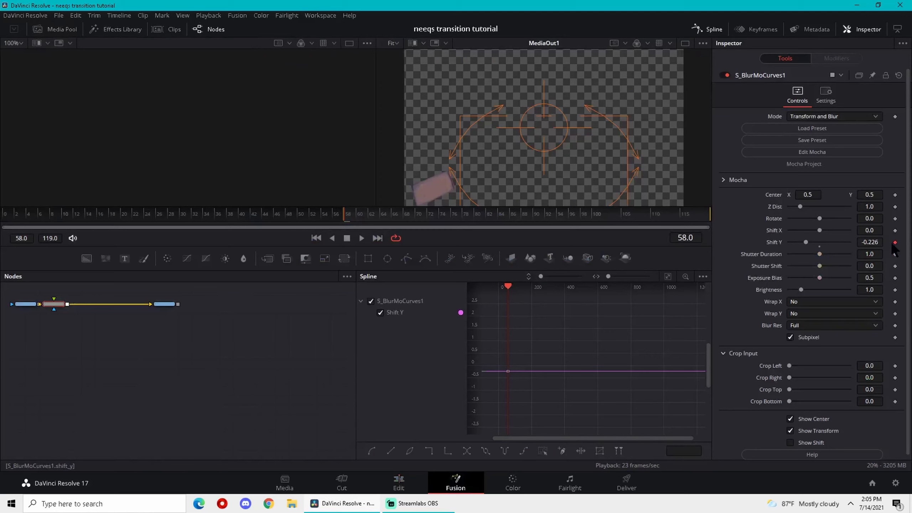
# - Keyframe Shift Y at 0.0 on frame 119 and smooth the curve between the two Shift Y keyframes
pyautogui.moveTo(639, 217); pyautogui.dragTo(800, 216)
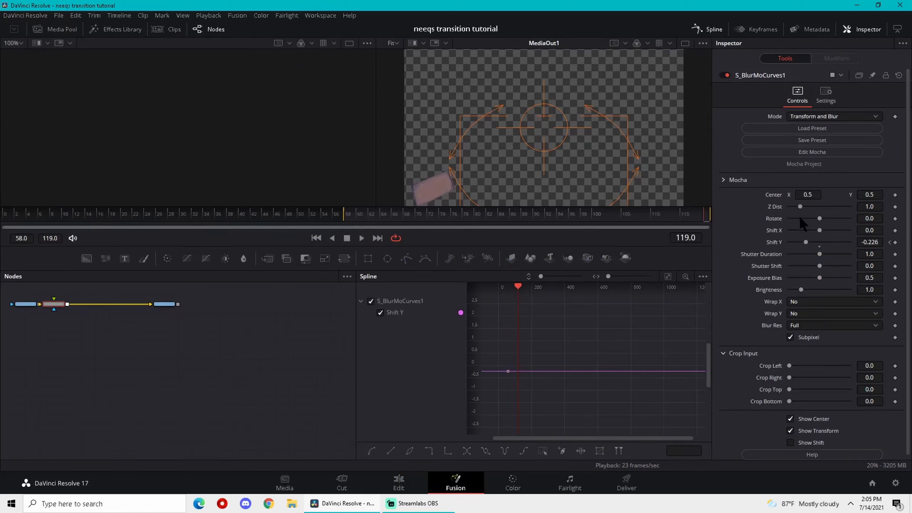
pyautogui.doubleClick(820, 245)
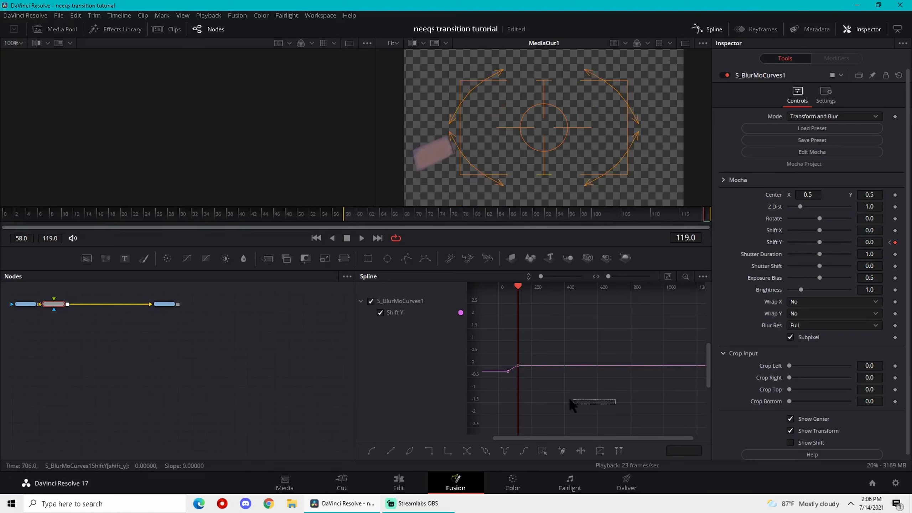
pyautogui.moveTo(570, 399); pyautogui.dragTo(471, 342)
pyautogui.moveTo(510, 374); pyautogui.dragTo(588, 374)
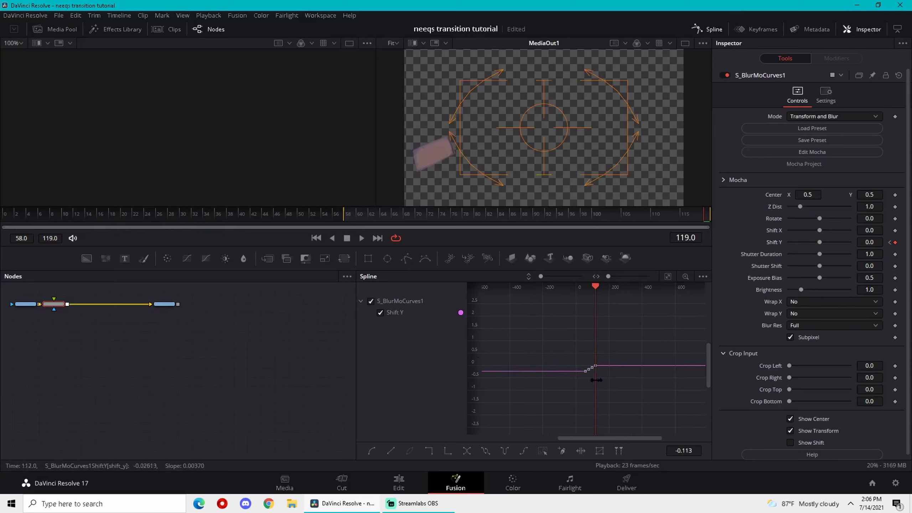
pyautogui.scroll(4, 603, 370)
pyautogui.press('s')
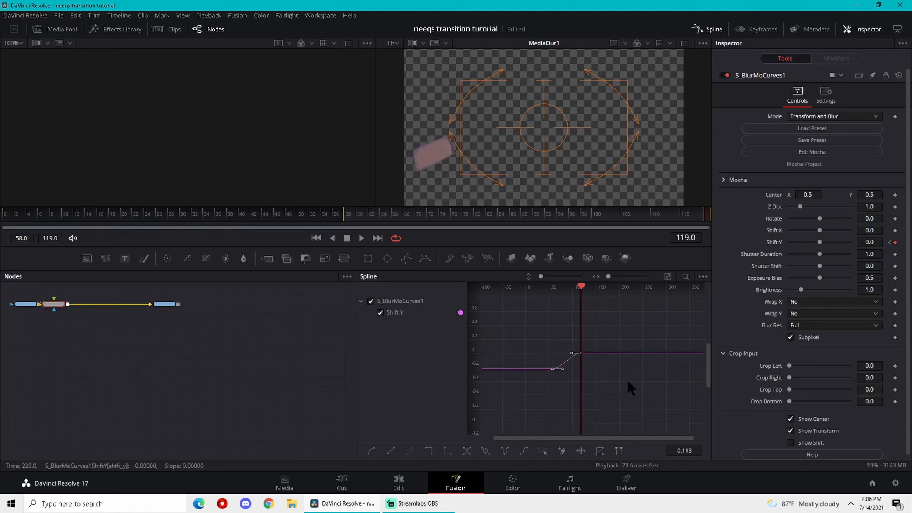
# - Play the Brick animation from frame 58 to review its movement, and return to the Edit page
pyautogui.click(348, 223)
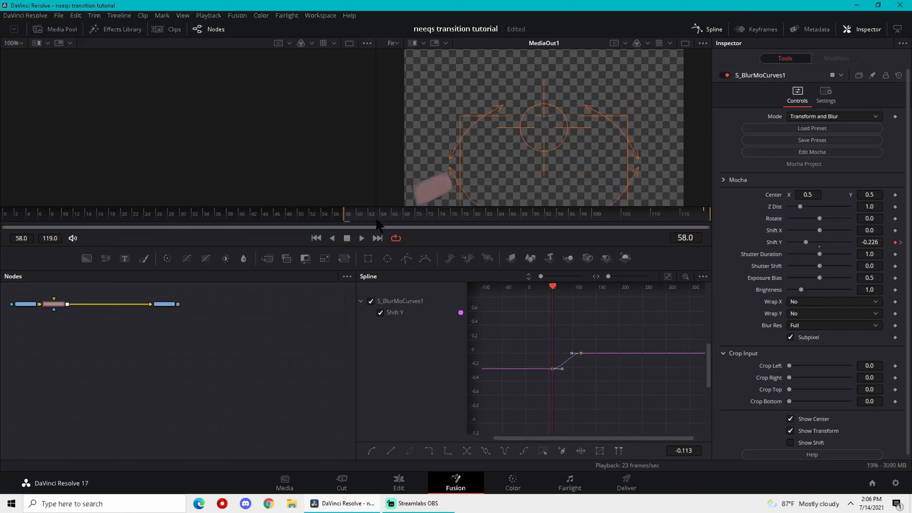
pyautogui.press('space')
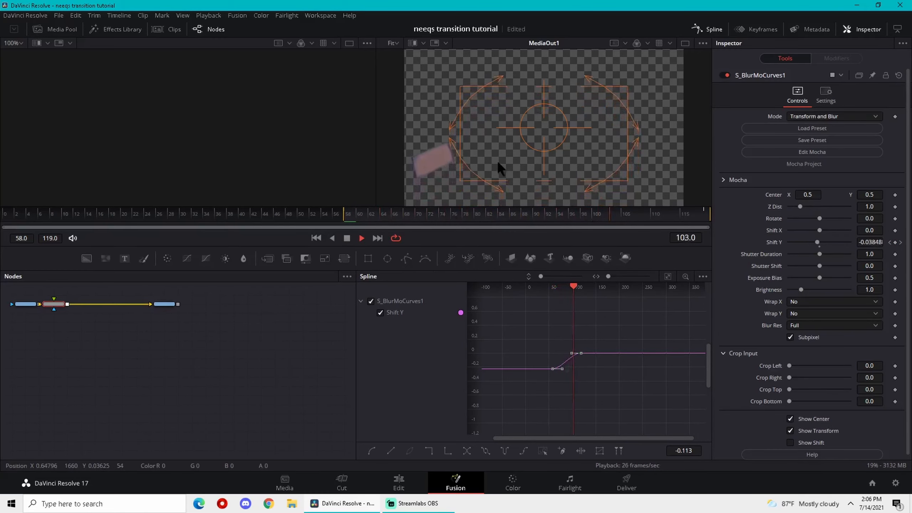
pyautogui.press('space')
pyautogui.click(399, 482)
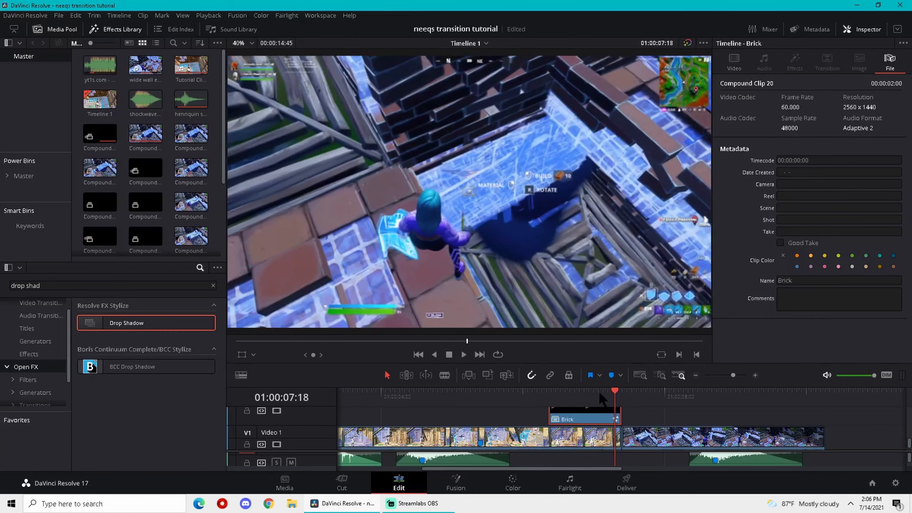
# - Play the timeline from 01:00:05:30 through the Brick and Not brick layers, and return the playhead to 01:00:05:27
pyautogui.moveTo(598, 391); pyautogui.dragTo(487, 396)
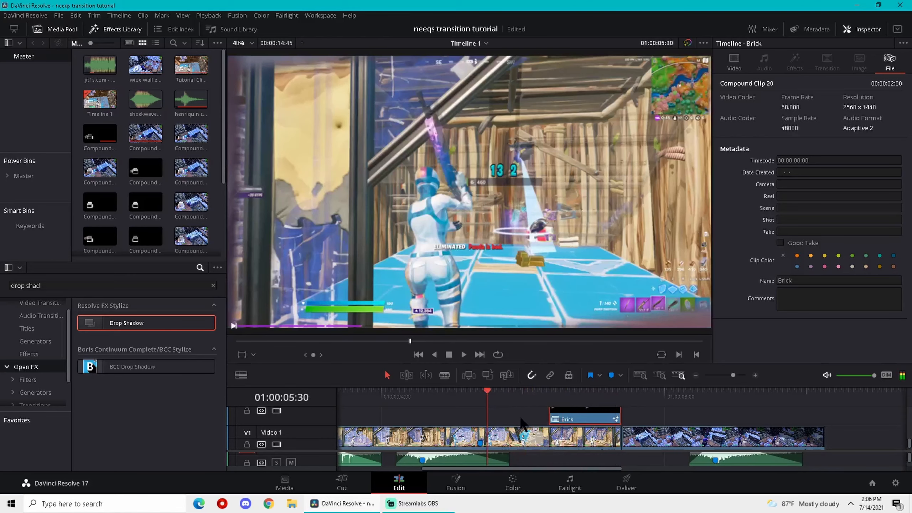
pyautogui.scroll(-3, 520, 425)
pyautogui.scroll(2, 586, 430)
pyautogui.press('space')
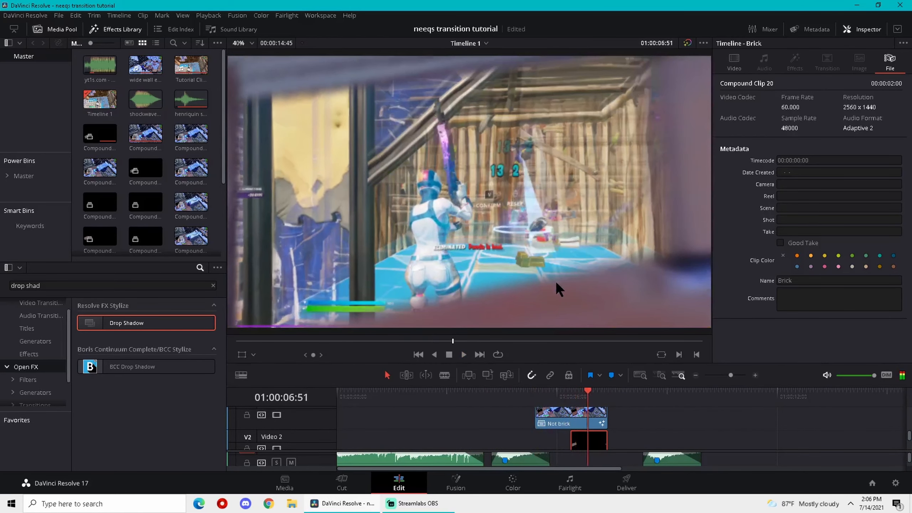
pyautogui.press('space')
pyautogui.moveTo(585, 394)
pyautogui.mouseDown()
pyautogui.moveTo(539, 397)
pyautogui.moveTo(537, 406)
pyautogui.moveTo(550, 406)
pyautogui.moveTo(535, 393)
pyautogui.moveTo(608, 396)
pyautogui.mouseUp()
pyautogui.press('space')
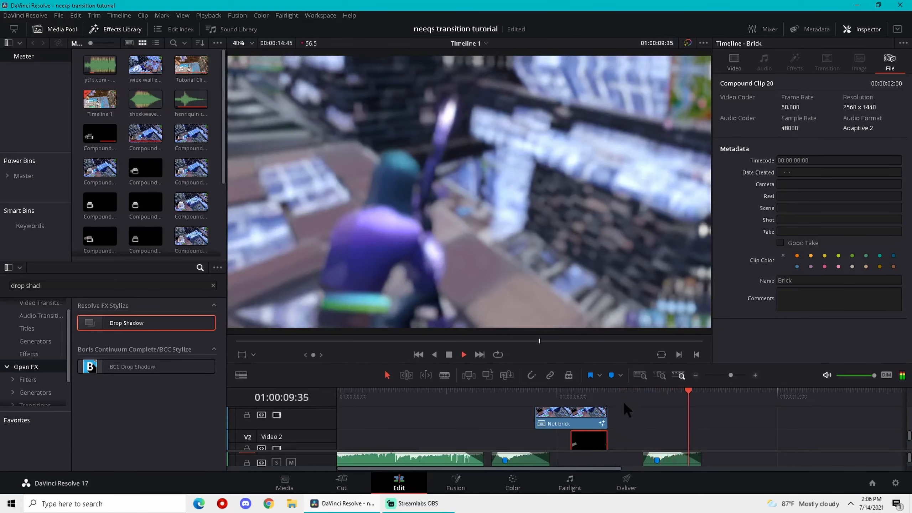
pyautogui.press('space')
pyautogui.moveTo(691, 397); pyautogui.dragTo(537, 391)
# - Turn snapping on and combine the Brick clip and the three Not brick copies into a new compound clip
pyautogui.click(532, 375)
pyautogui.click(599, 425)
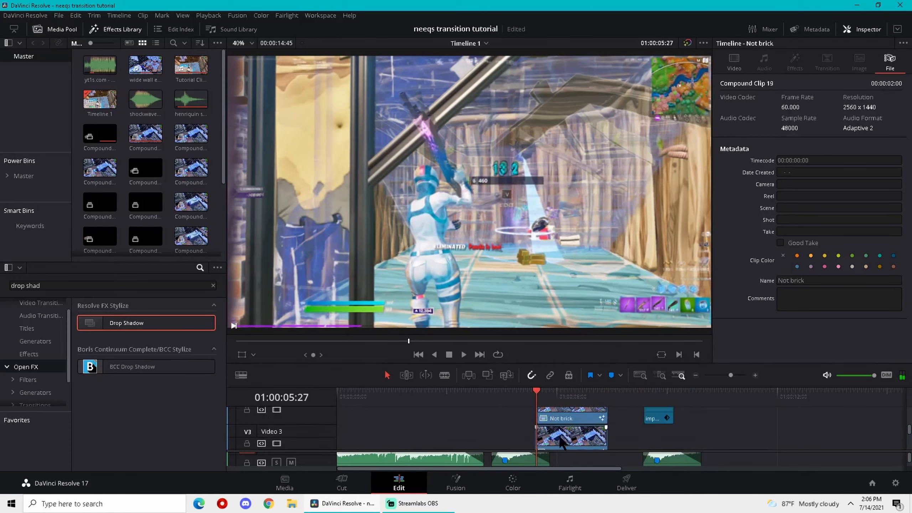
pyautogui.keyDown('ctrl'); pyautogui.click(577, 441); pyautogui.keyUp('ctrl')
pyautogui.scroll(3, 587, 436)
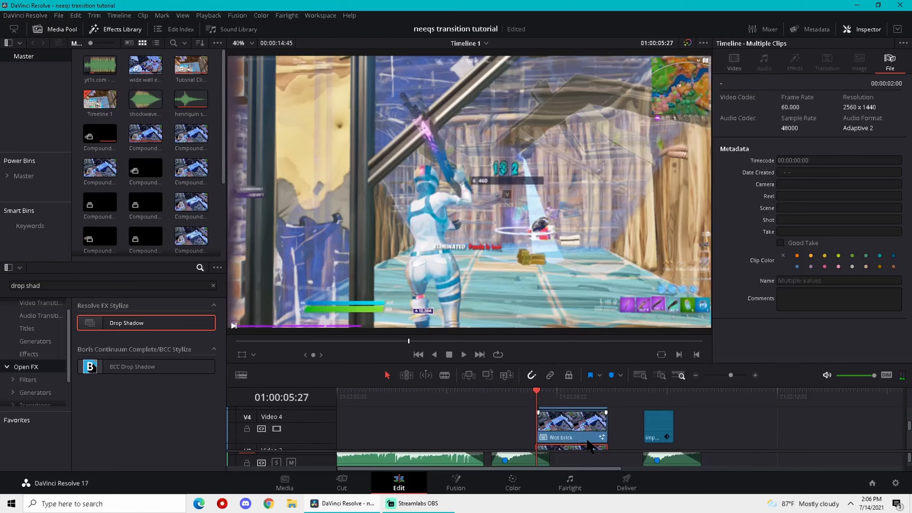
pyautogui.keyDown('ctrl'); pyautogui.click(584, 429); pyautogui.keyUp('ctrl')
pyautogui.scroll(2, 584, 430)
pyautogui.keyDown('ctrl'); pyautogui.click(584, 430); pyautogui.keyUp('ctrl')
pyautogui.rightClick(583, 428)
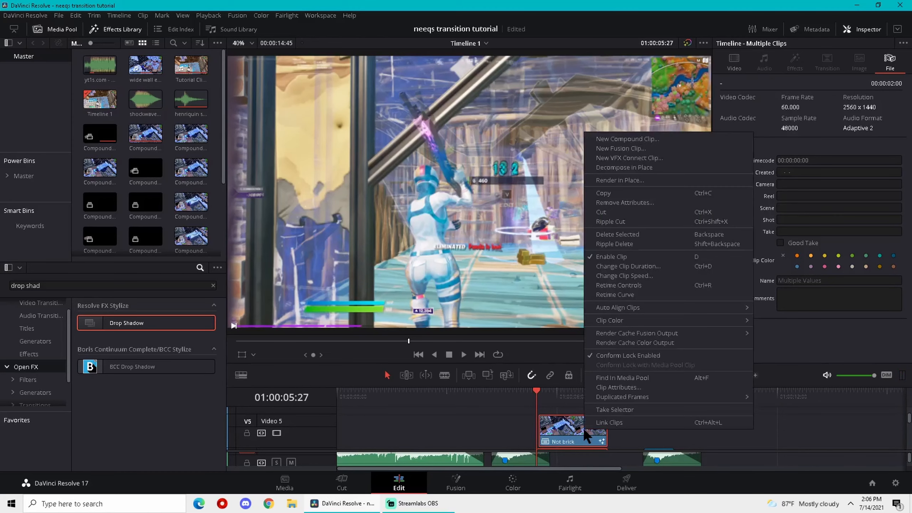
pyautogui.click(526, 275)
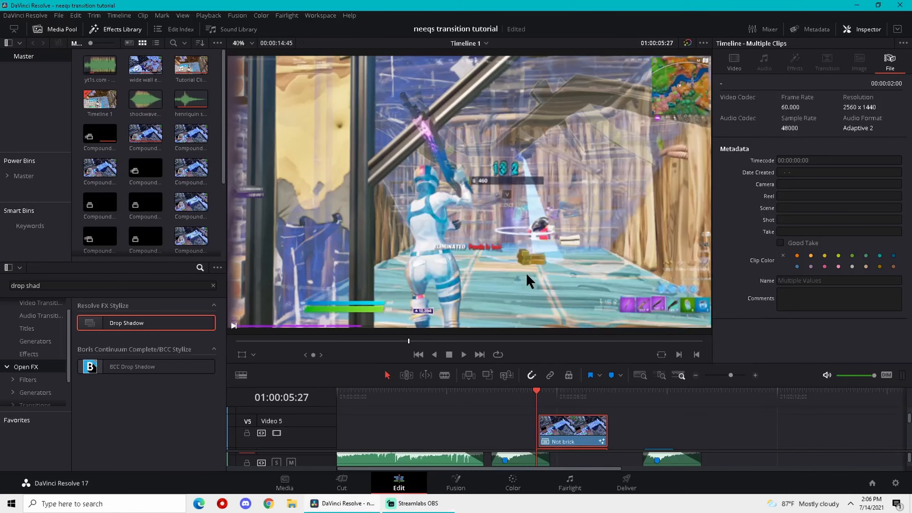
# - Apply the Drop Shadow effect to the new compound clip on Video 2 and play to 01:00:05:51 to check it
pyautogui.scroll(-3, 580, 421)
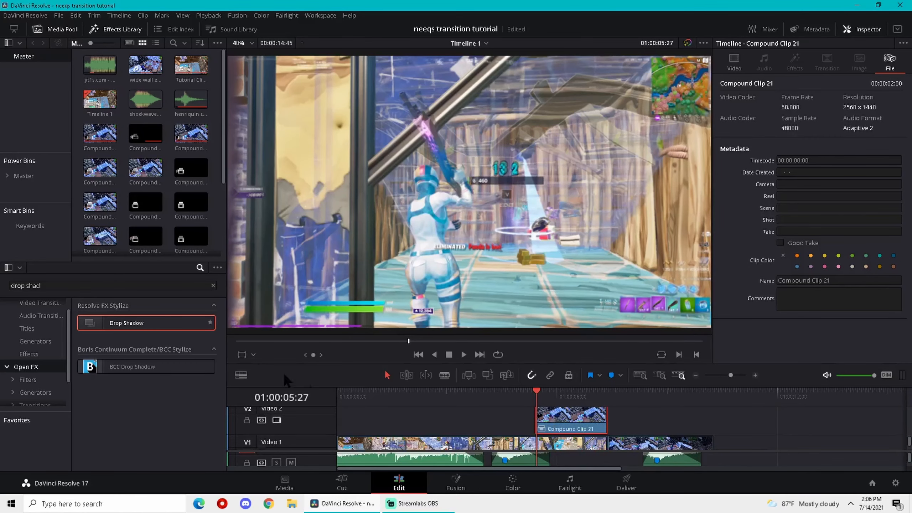
pyautogui.click(467, 415)
pyautogui.moveTo(157, 321); pyautogui.dragTo(575, 437)
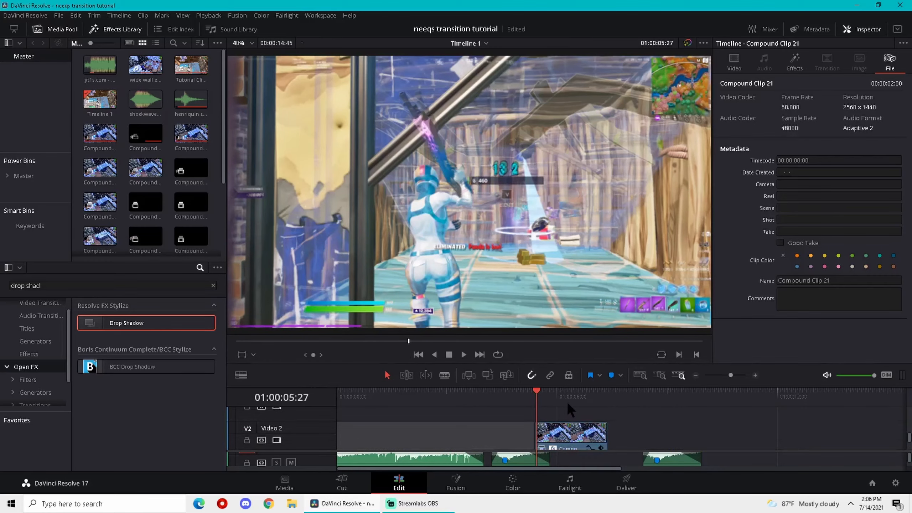
pyautogui.press('space')
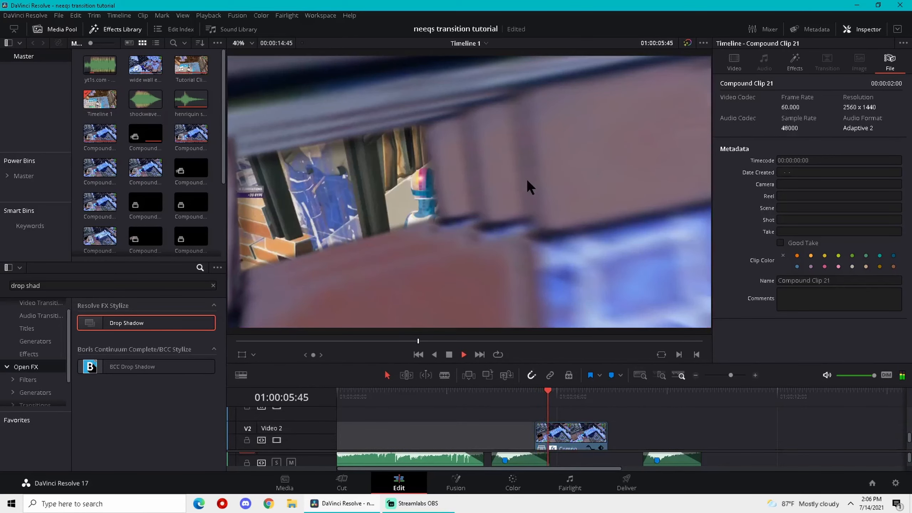
pyautogui.press('space')
# - Set the compound clip's Drop Shadow to a Shadow Strength of 0.684 and a Blur of 0.643
pyautogui.click(795, 61)
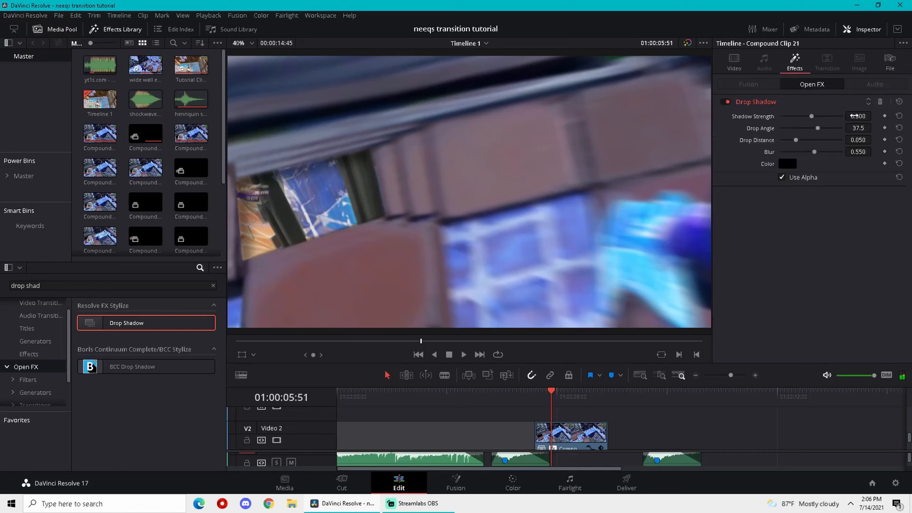
pyautogui.moveTo(875, 116); pyautogui.dragTo(853, 115)
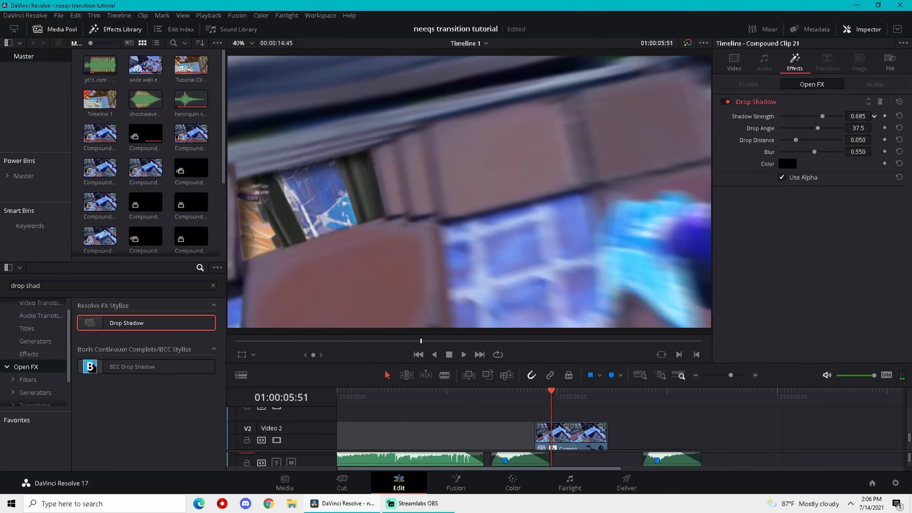
pyautogui.moveTo(861, 153); pyautogui.dragTo(872, 152)
# - Play the transition with the adjusted drop shadow, replaying the brick's movement near 01:00:06:51
pyautogui.press('space')
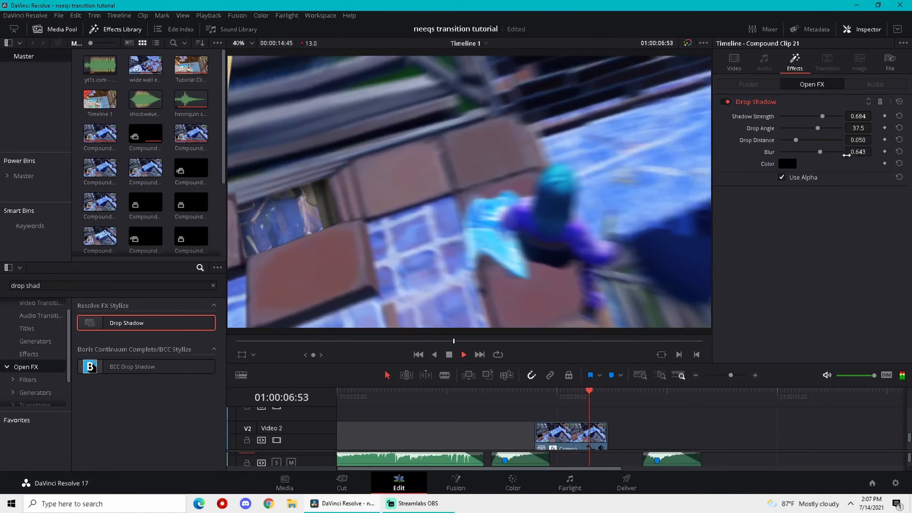
pyautogui.moveTo(608, 393); pyautogui.dragTo(588, 398)
pyautogui.press('space')
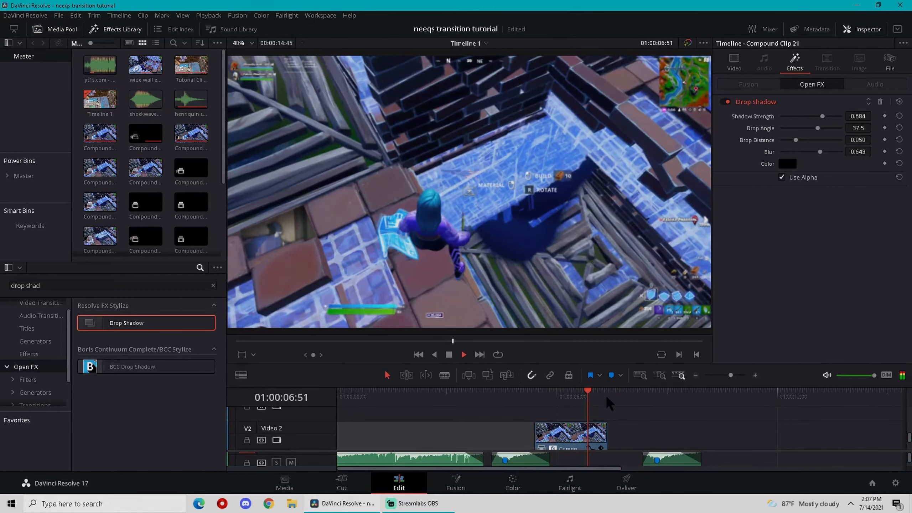